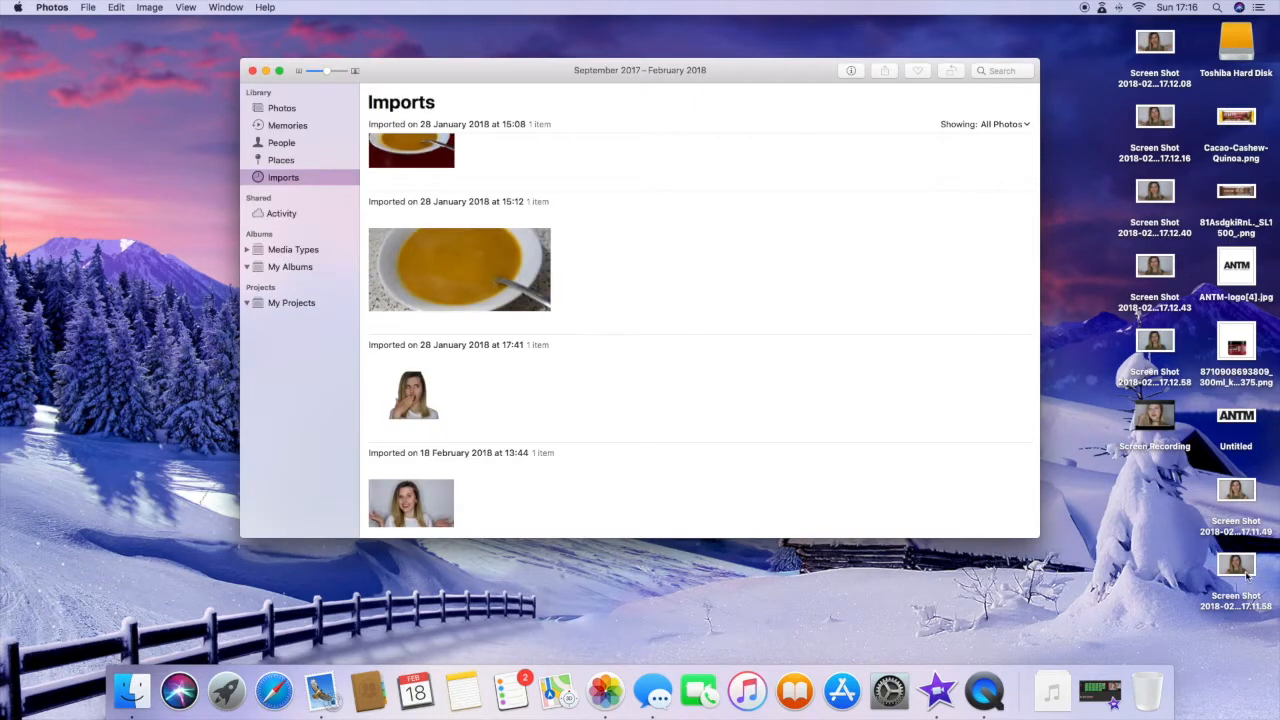
- Import the desktop screen shot ending in 17.11.58 into the photo library and open it for editing
drag(1249, 572, 715, 454)
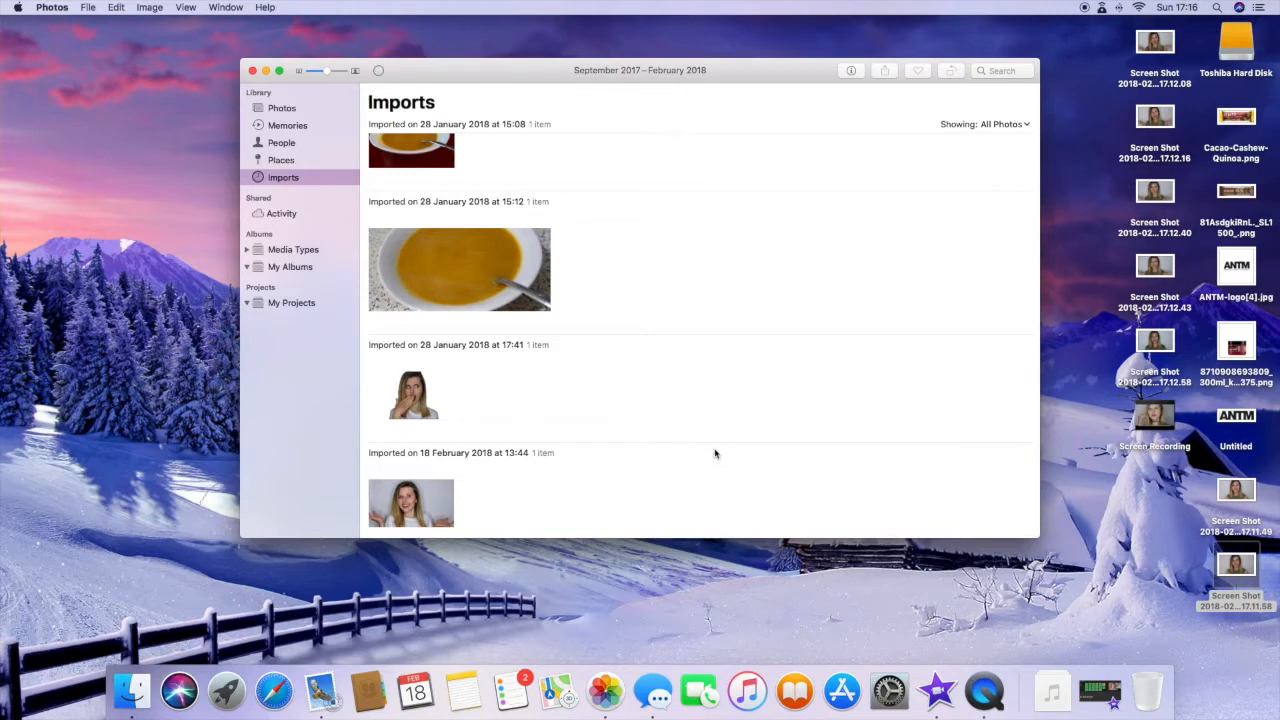
click(428, 505)
double_click(428, 505)
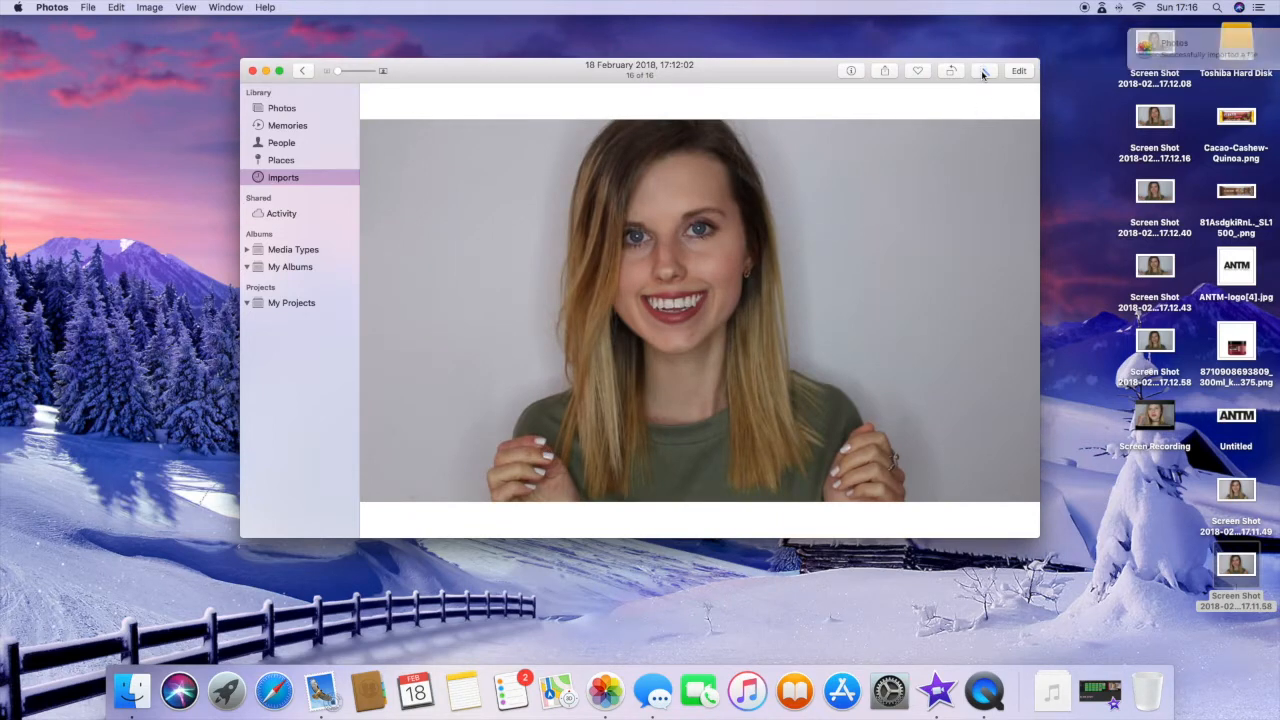
click(1018, 71)
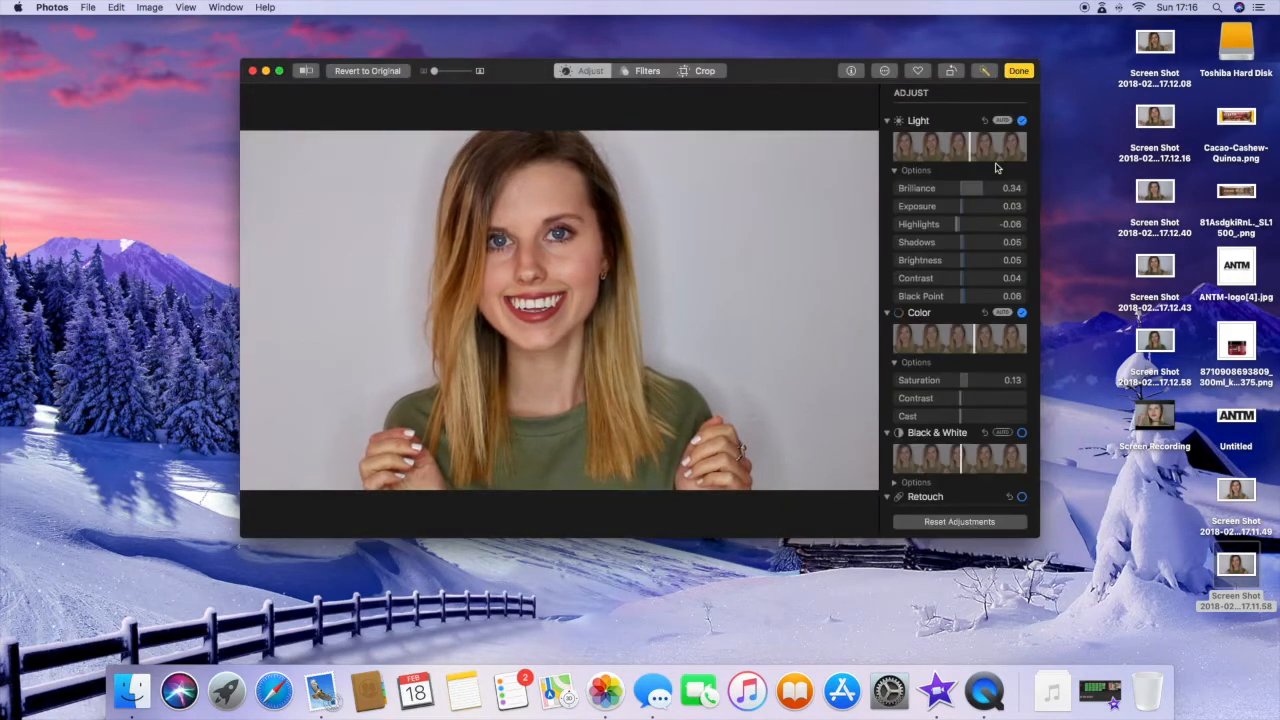
- Set Brilliance to 0.25, Saturation to -0.09, Exposure to 0.08, Highlights to -0.10, Shadows to -0.12 and Brightness to 0.15, and finish editing the photo
drag(981, 190, 977, 193)
drag(963, 382, 954, 388)
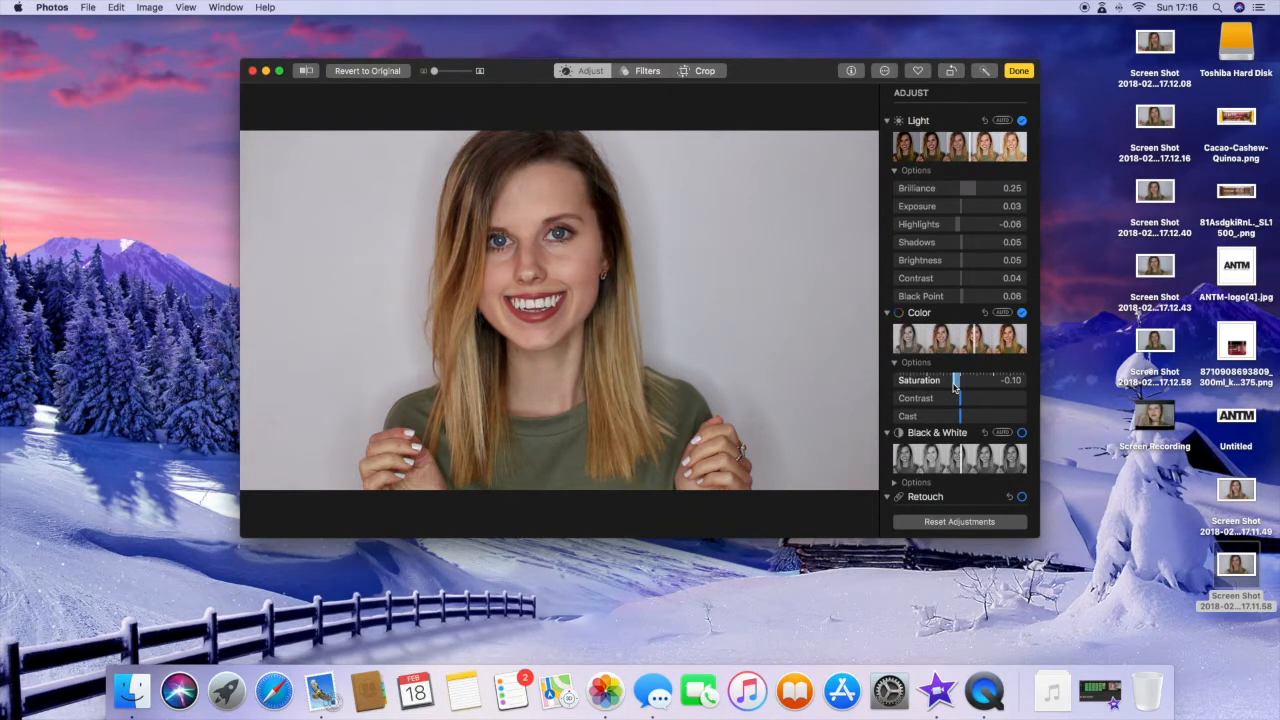
drag(954, 388, 954, 388)
drag(964, 211, 966, 212)
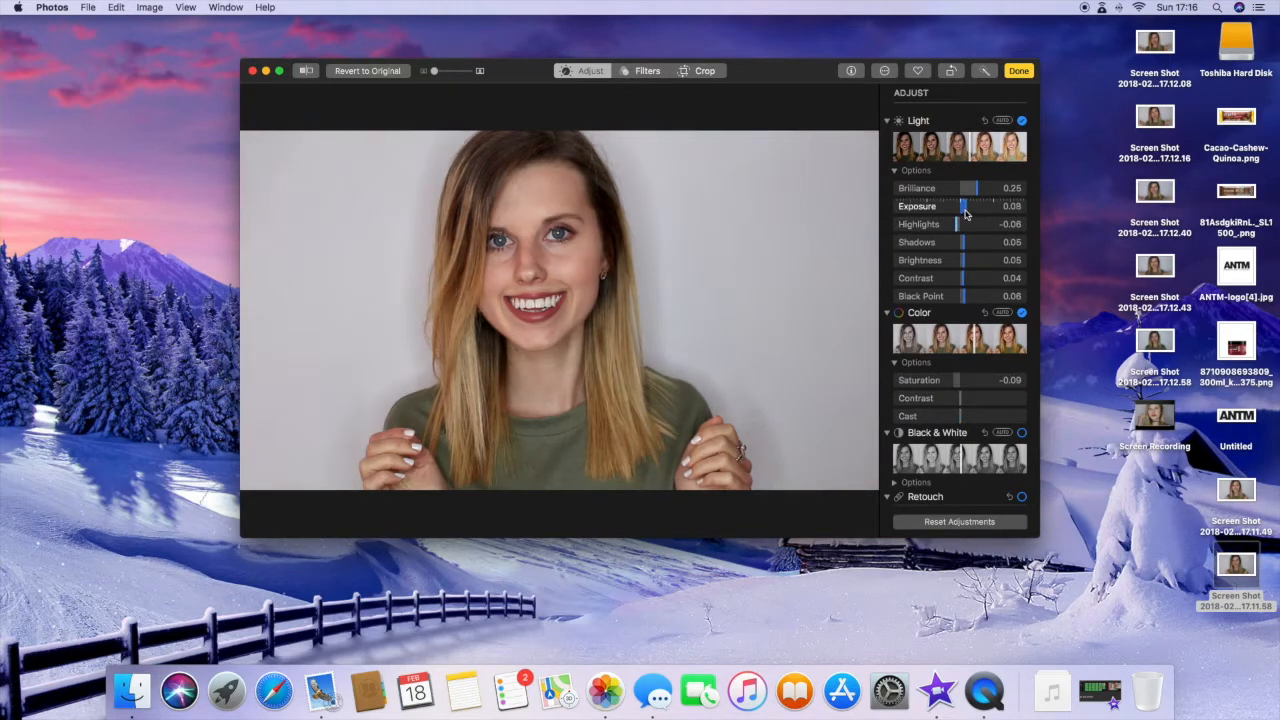
mouse_move(960, 230)
mouse_down()
mouse_move(948, 231)
mouse_move(974, 230)
mouse_move(953, 232)
mouse_move(952, 247)
mouse_up()
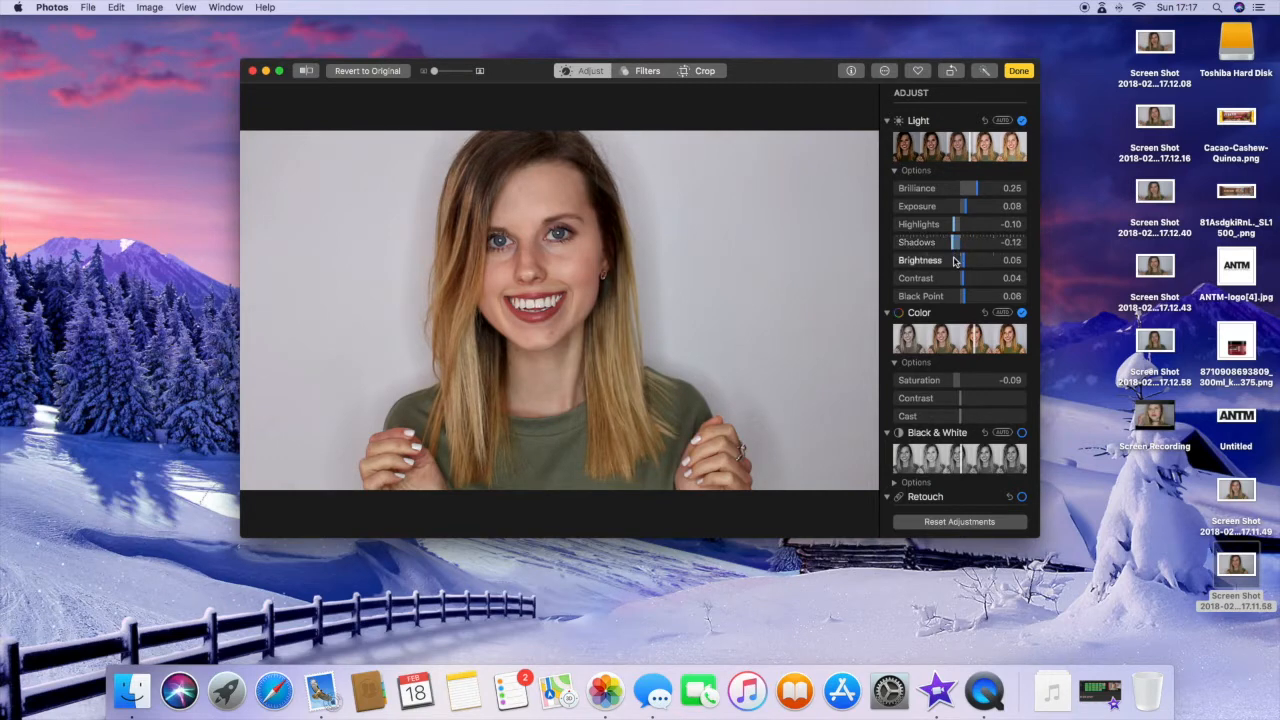
drag(965, 262, 969, 263)
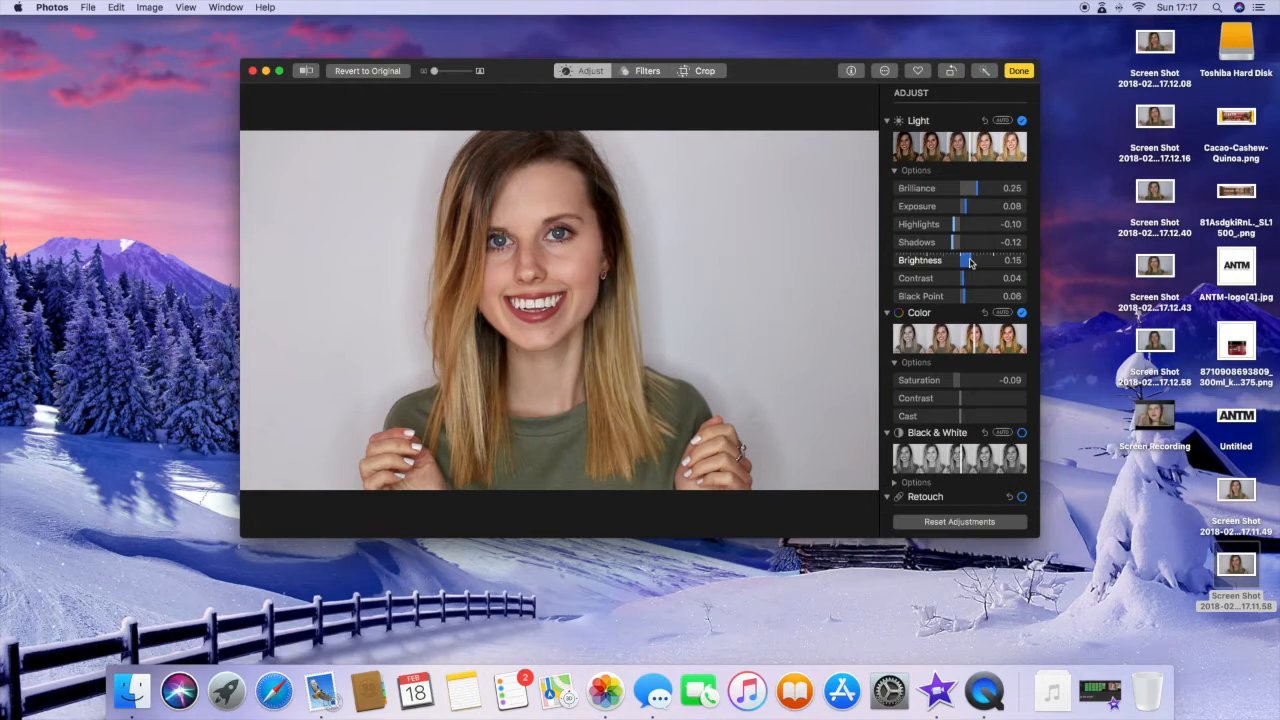
click(1018, 71)
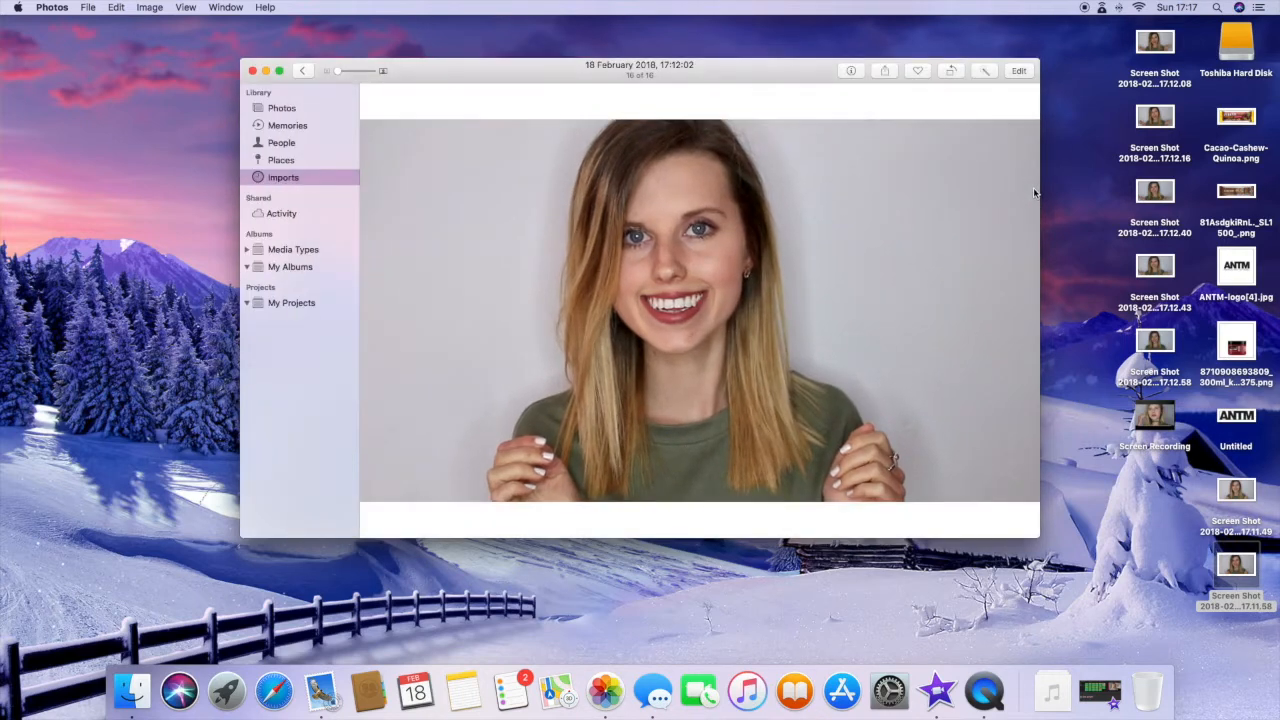
- Export the edited photo to the desktop and place it in a new 640 × 360 pixel image in Paint S
drag(804, 268, 1162, 494)
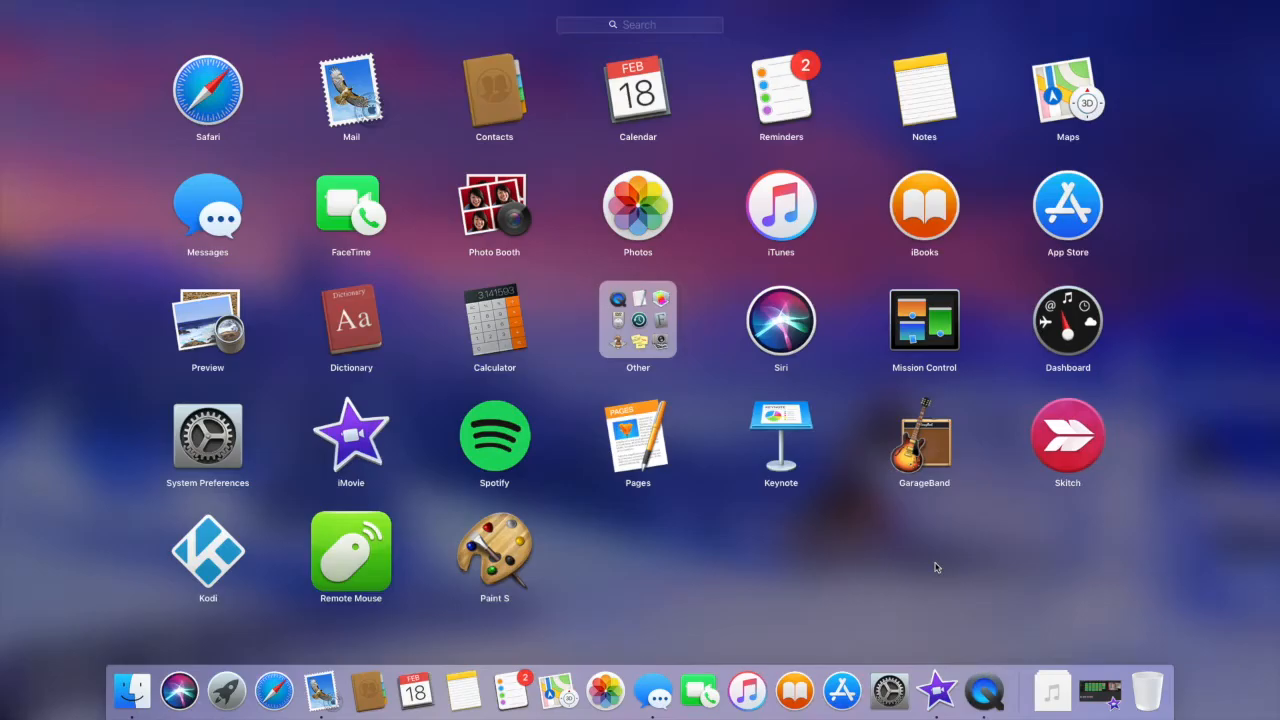
click(494, 550)
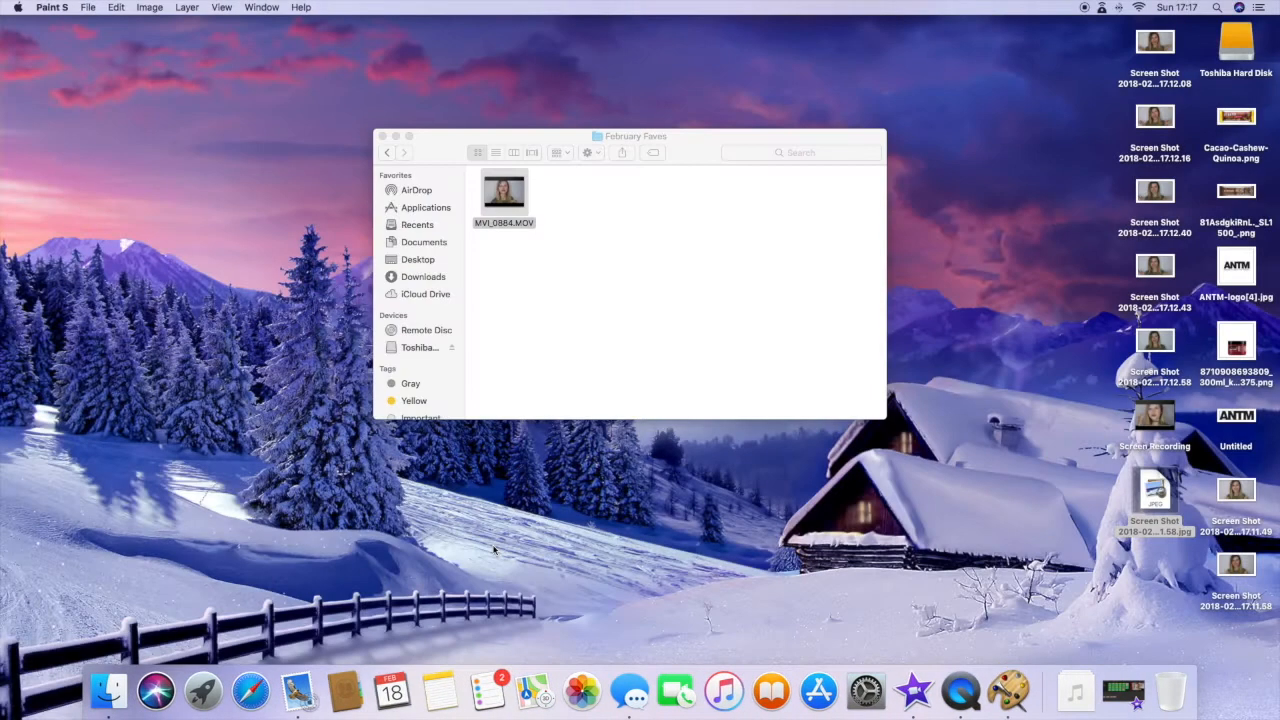
click(546, 378)
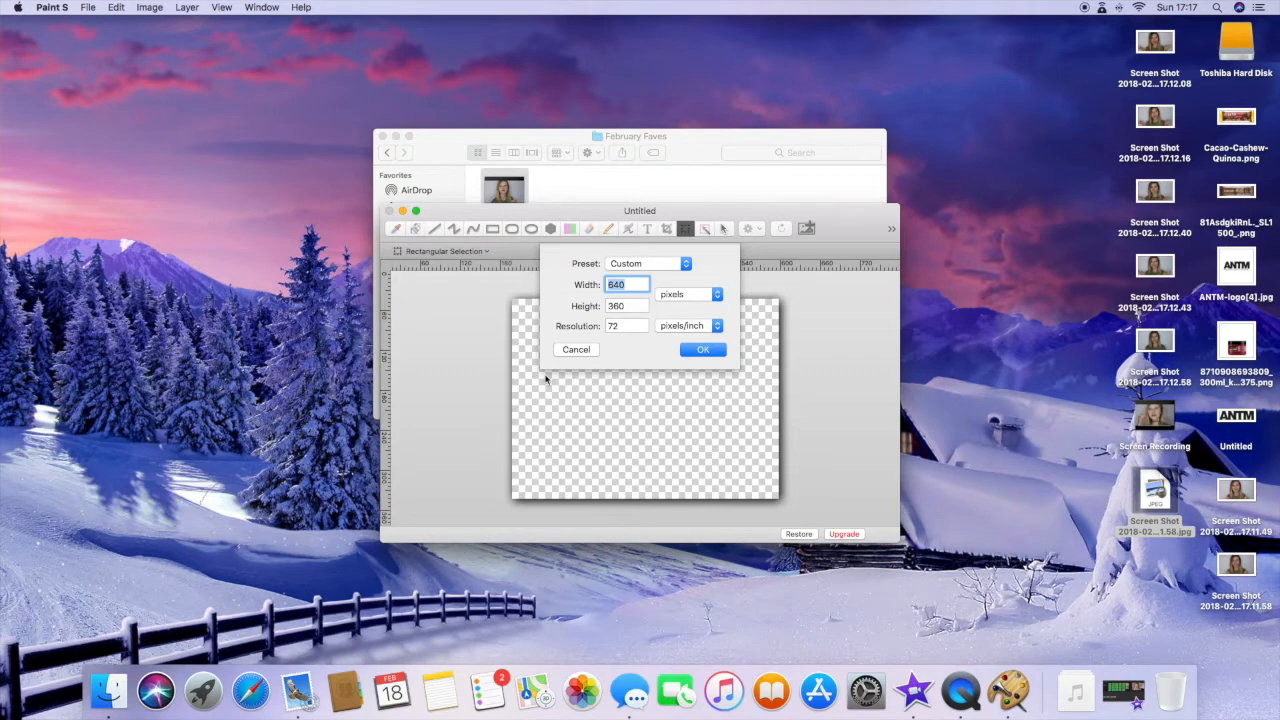
key(Return)
drag(1155, 490, 682, 383)
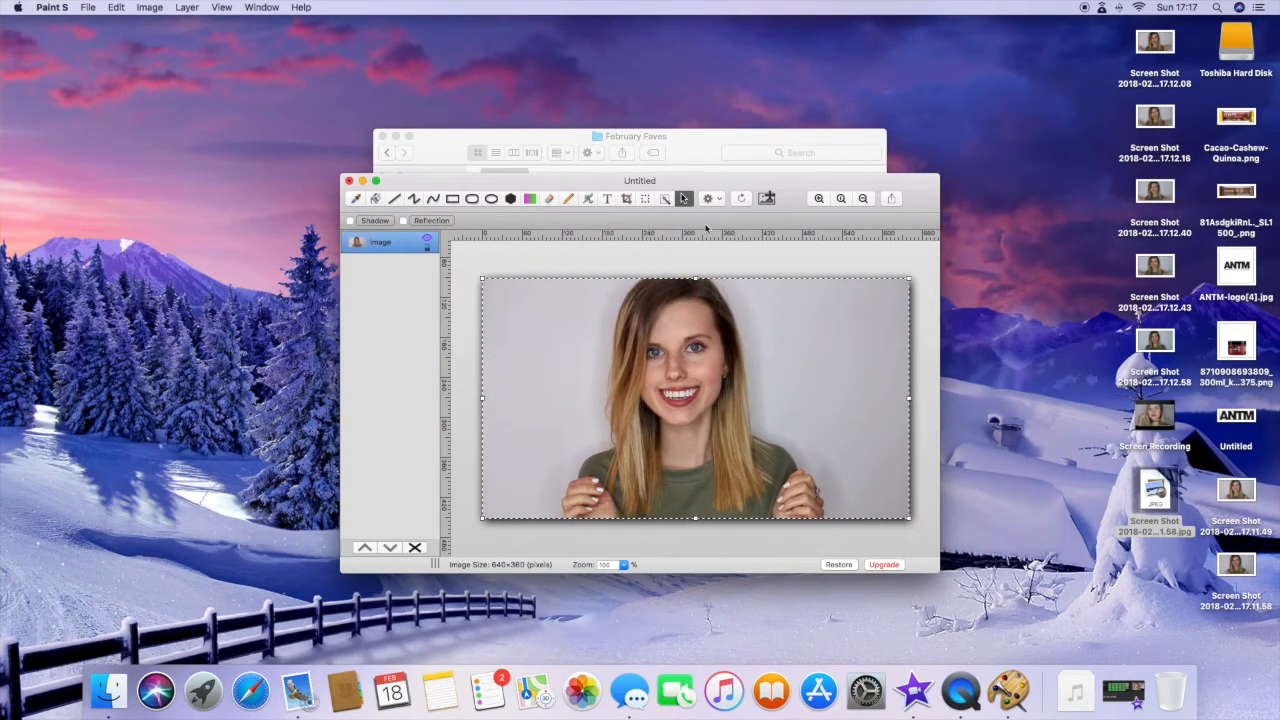
- Outline the woman with a polygonal selection and crop the image to that selection
click(646, 199)
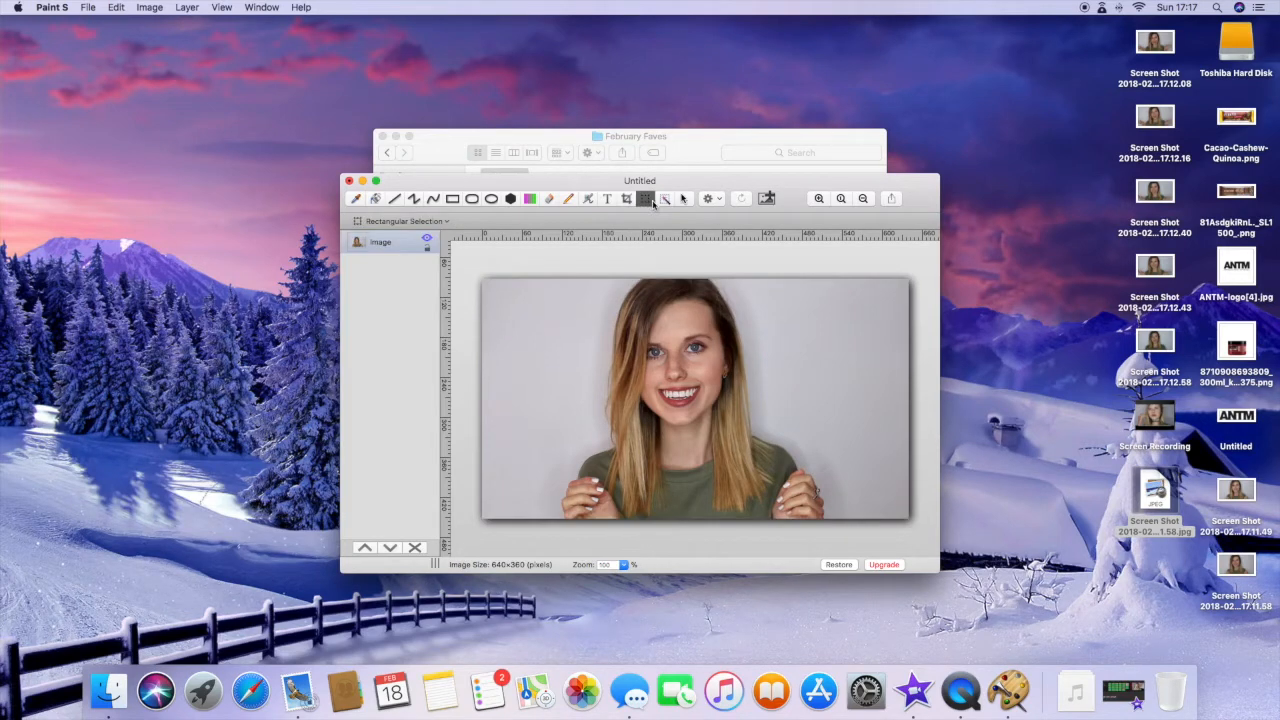
click(653, 201)
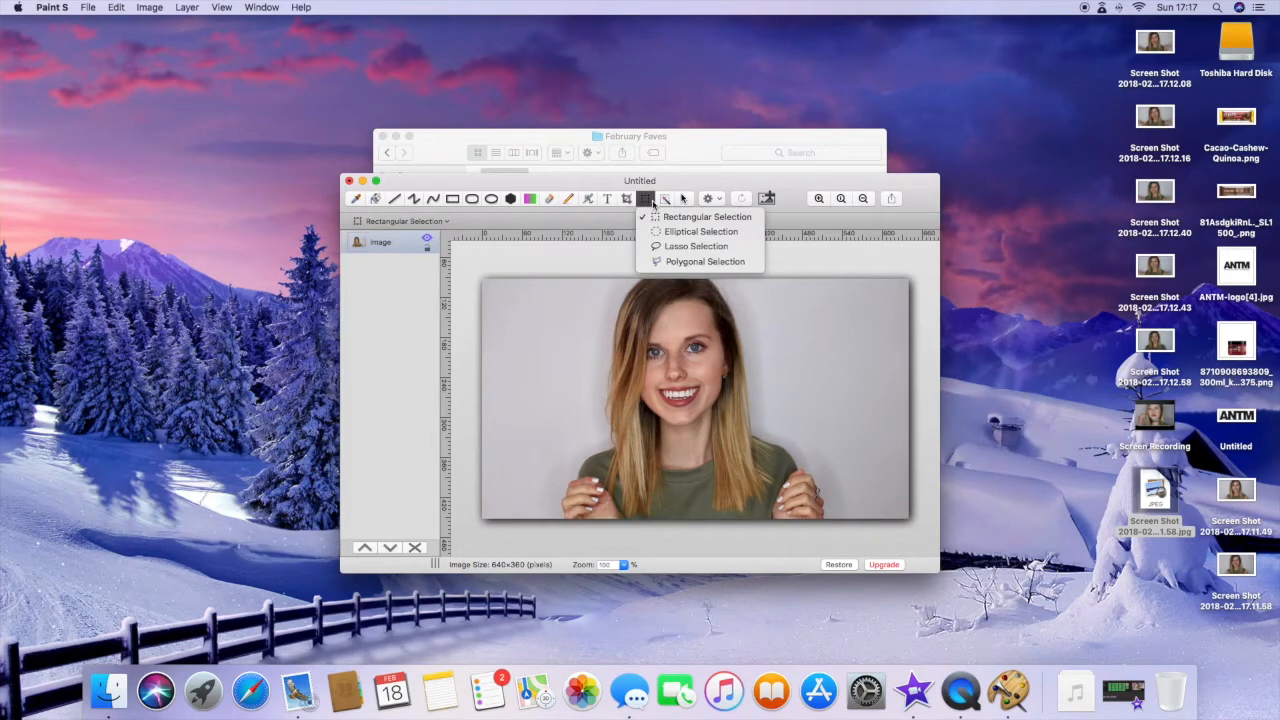
click(661, 262)
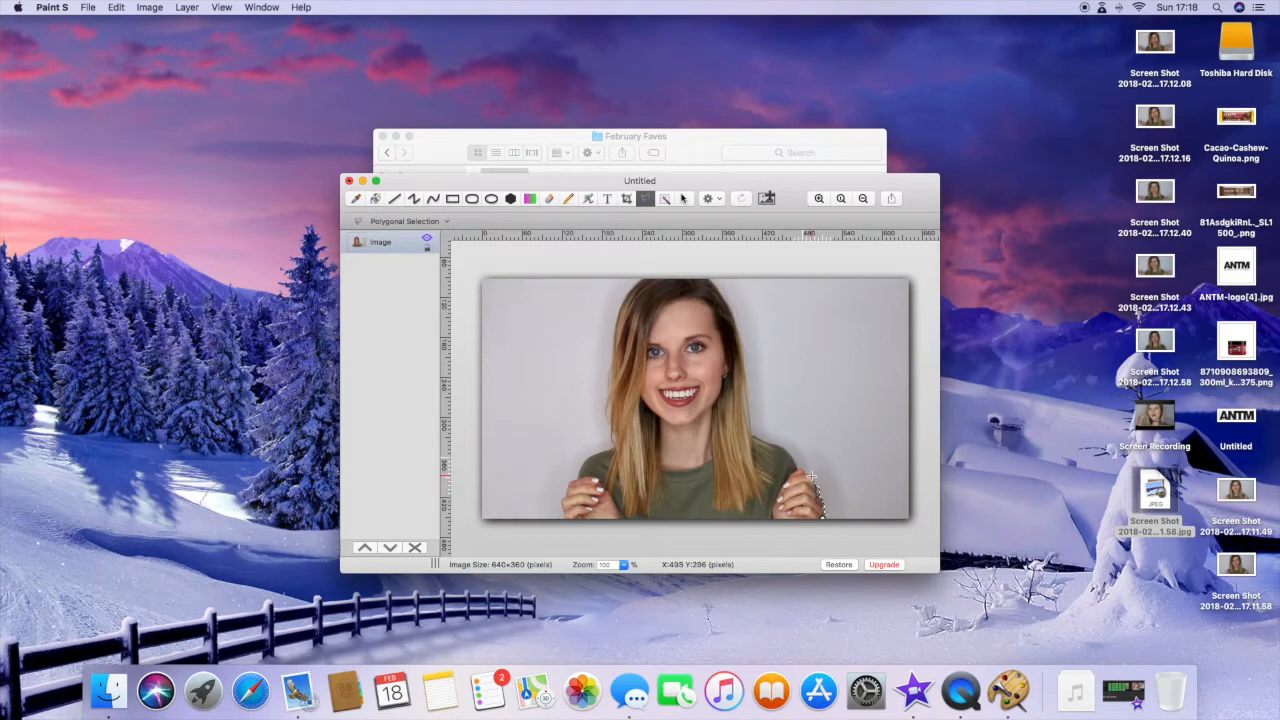
mouse_move(812, 473)
mouse_down()
mouse_move(727, 302)
mouse_move(643, 282)
mouse_move(607, 440)
mouse_move(580, 472)
mouse_move(823, 517)
mouse_up()
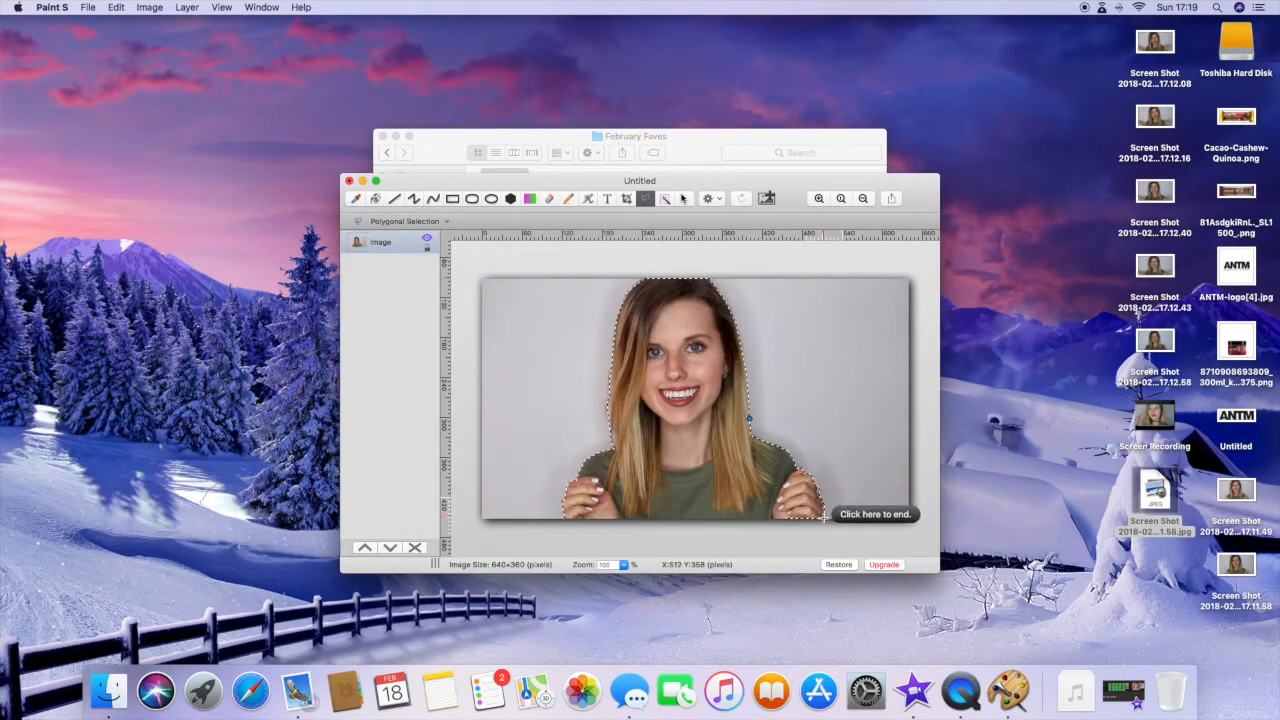
click(823, 517)
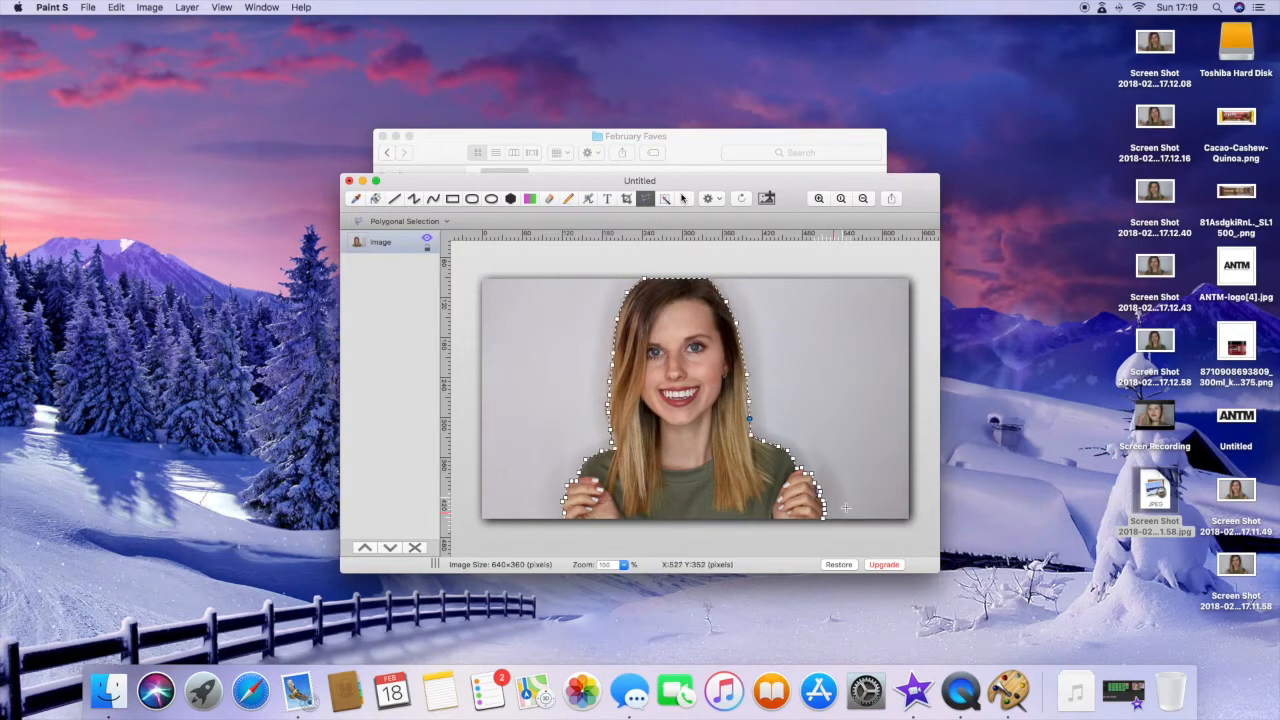
right_click(700, 446)
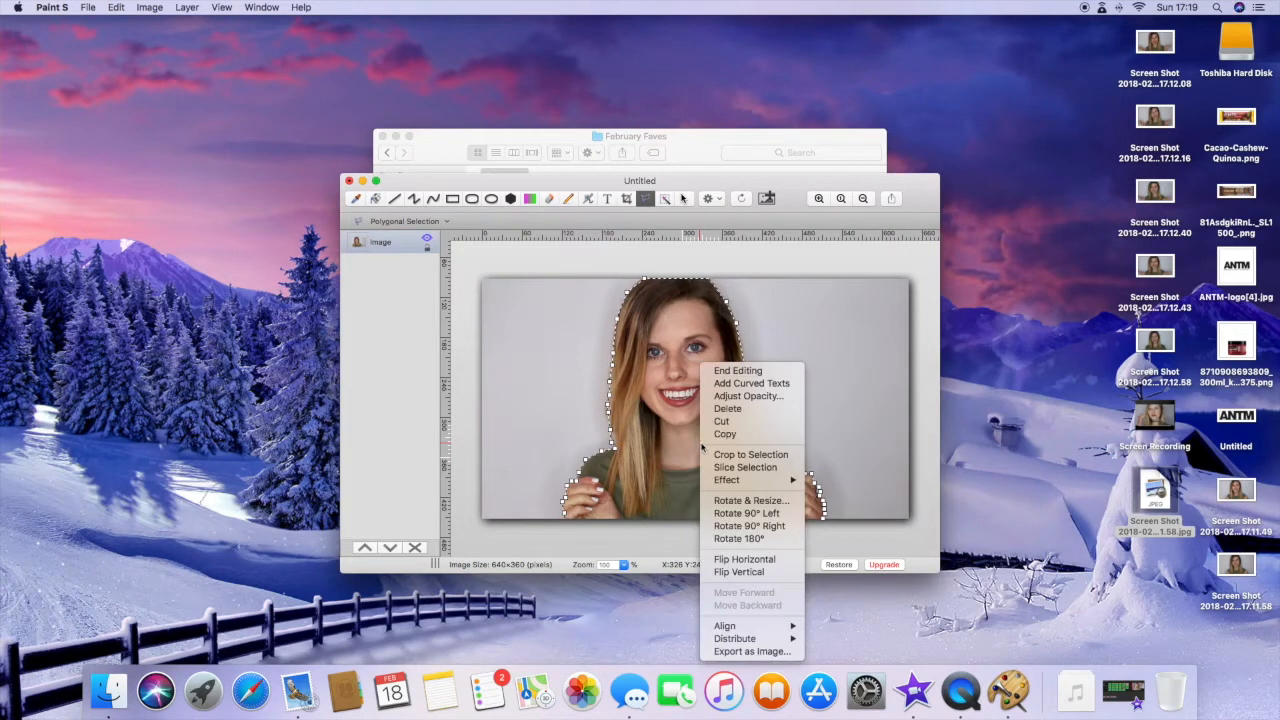
click(727, 456)
- Save the cutout to the Desktop as a PNG named "feb faves"
key(super+s)
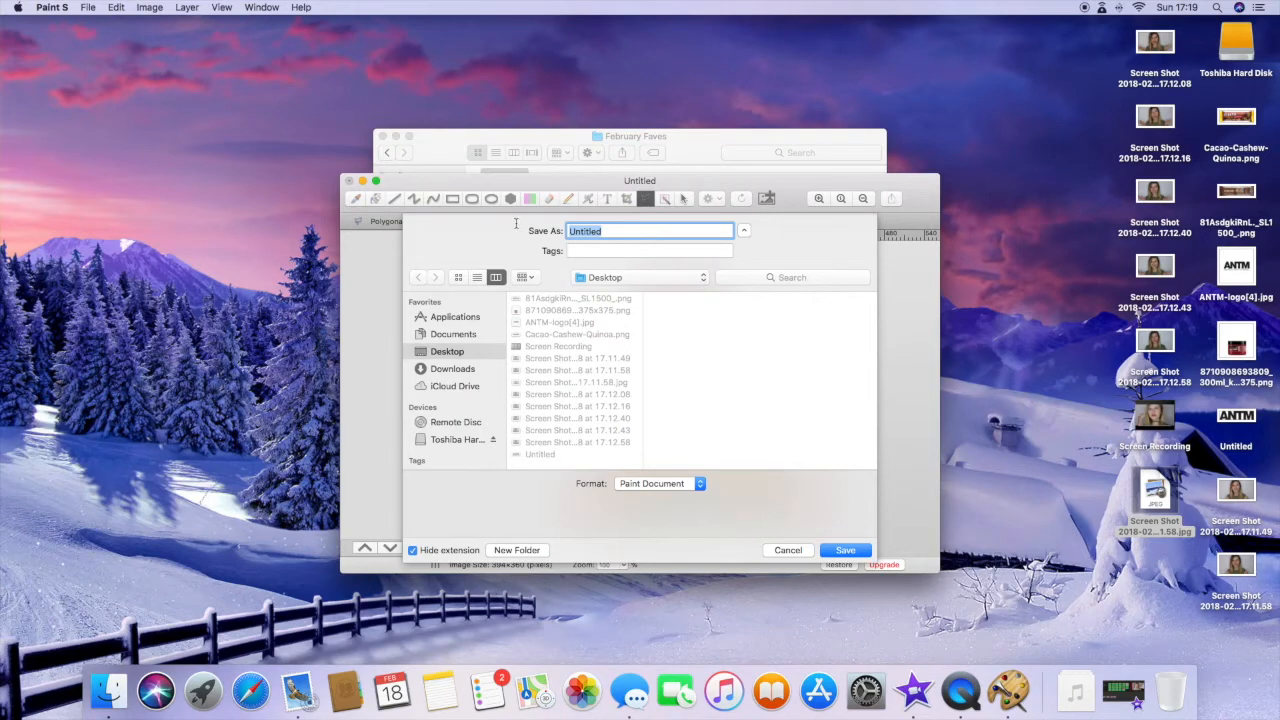
text(feb faves)
click(660, 485)
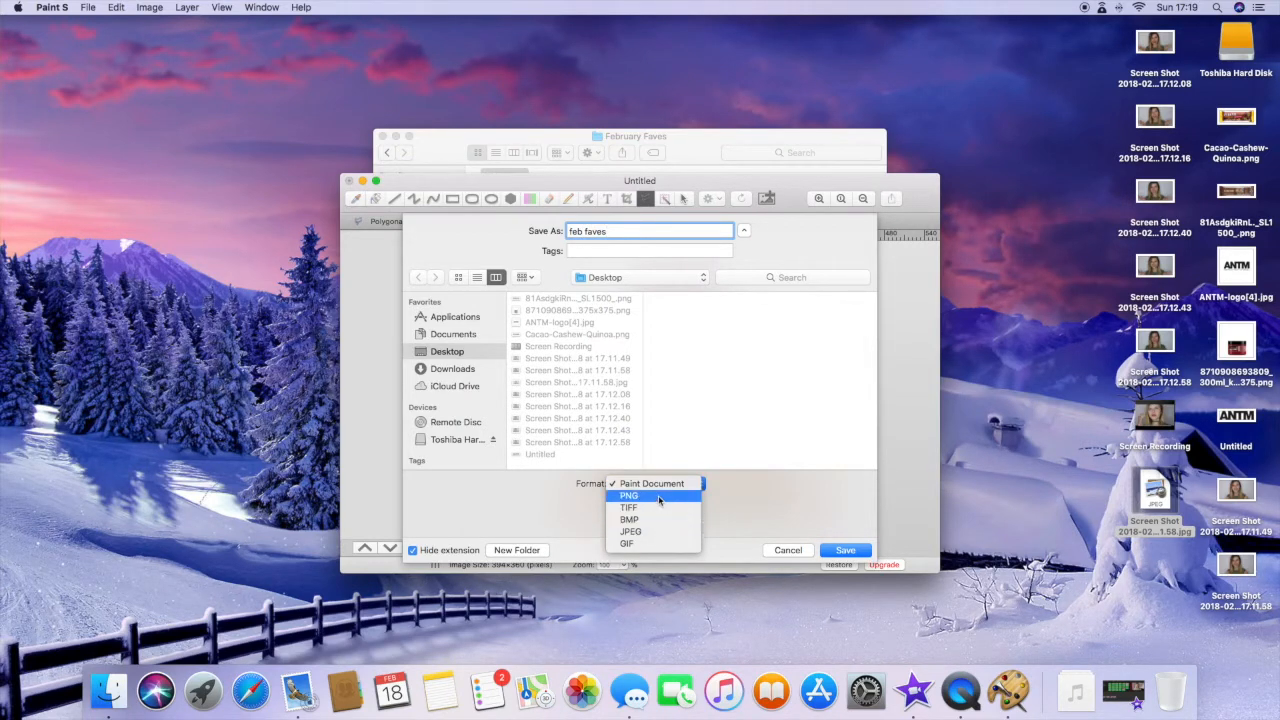
click(658, 495)
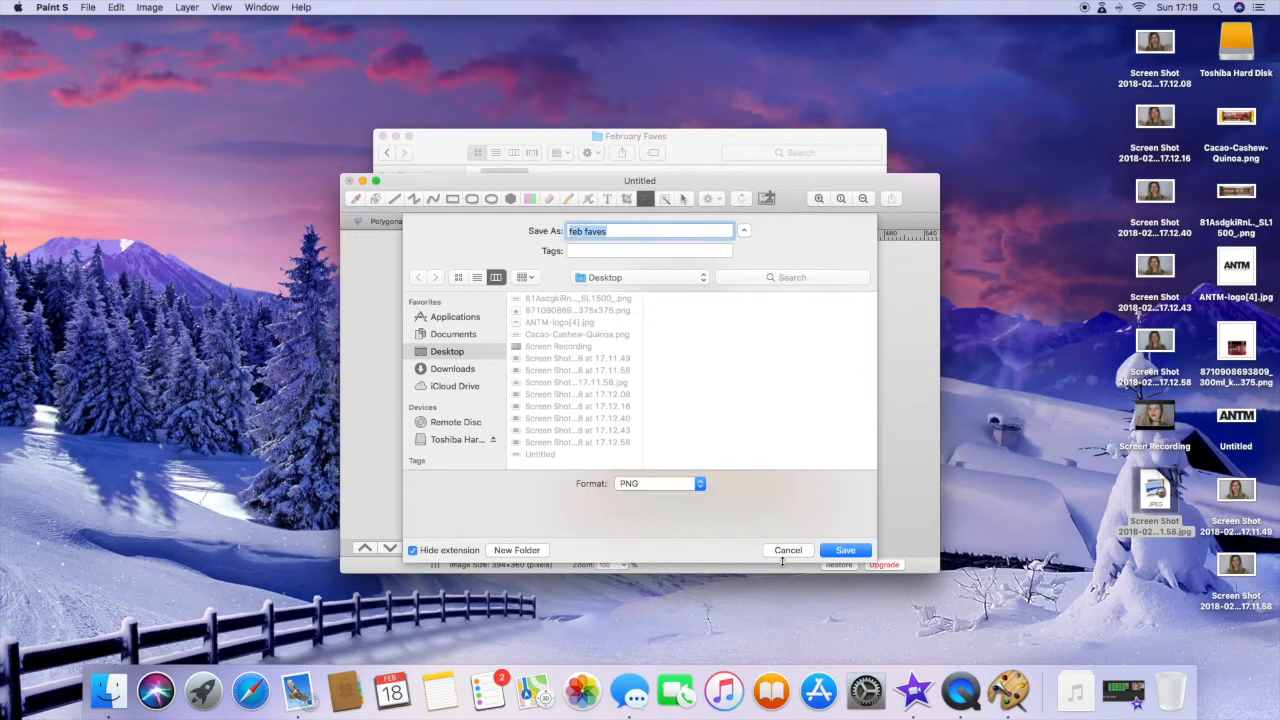
click(845, 550)
- Create a new 640 × 360 pixel image with the marble picture from Downloads as background and the feb faves cutout on top
click(535, 375)
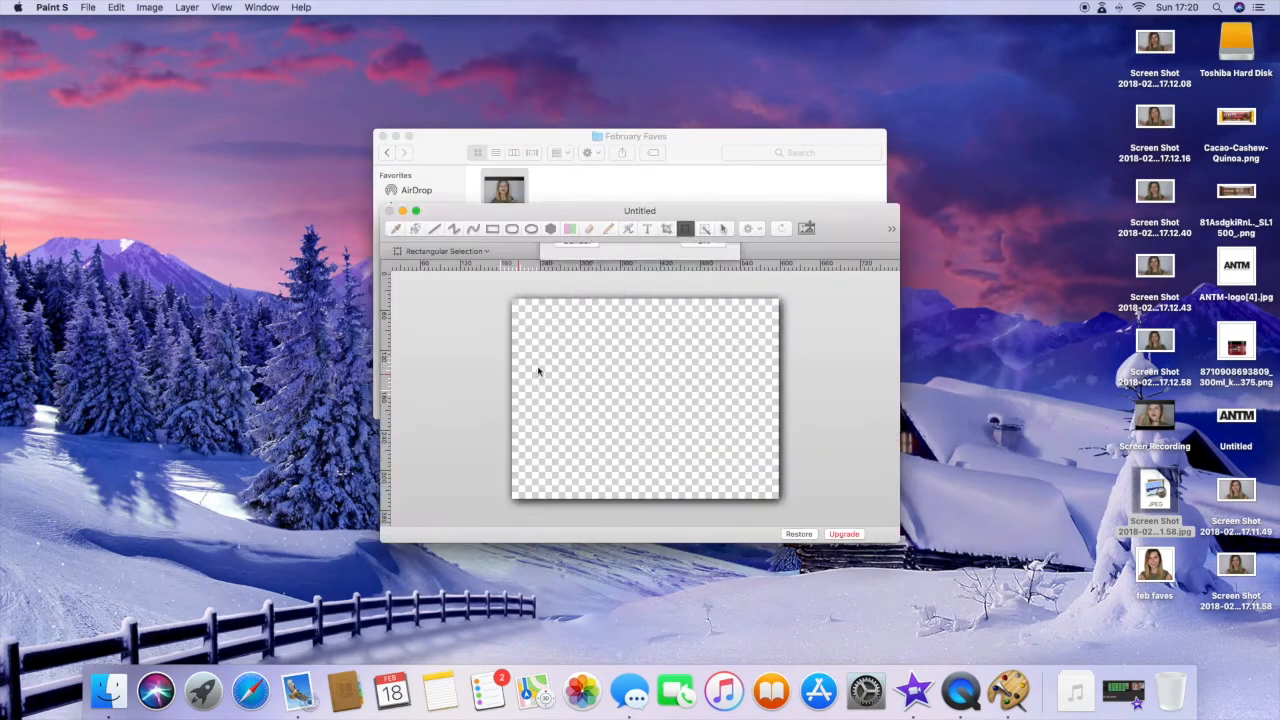
key(Return)
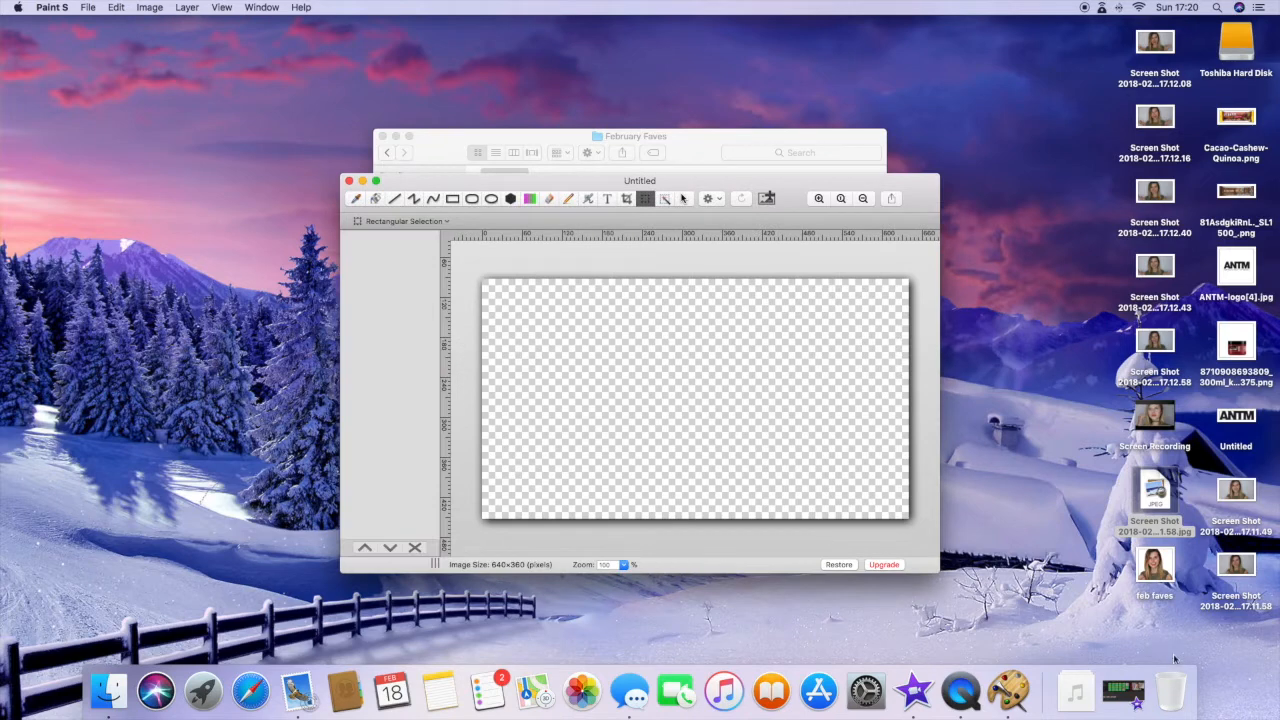
click(1094, 700)
click(1150, 163)
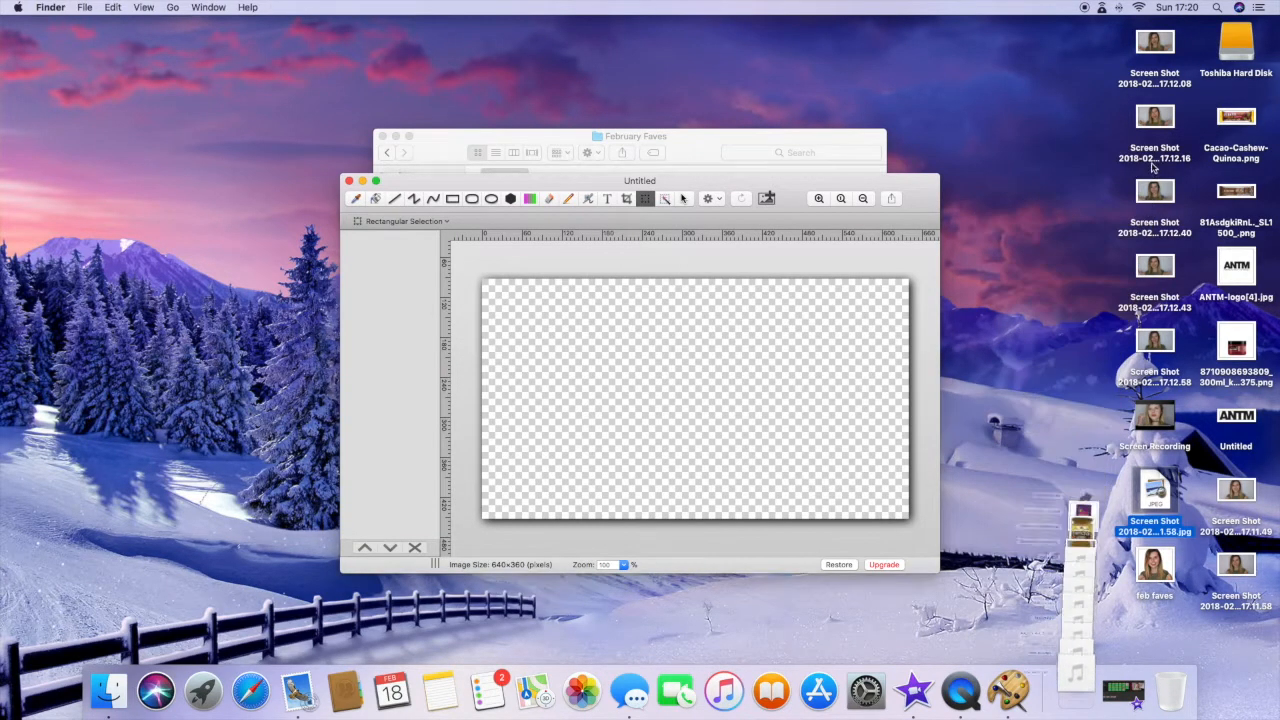
mouse_move(607, 261)
mouse_down()
mouse_move(615, 362)
mouse_move(640, 430)
mouse_move(626, 410)
mouse_move(662, 394)
mouse_up()
click(609, 418)
mouse_move(1155, 565)
mouse_down()
mouse_move(822, 405)
mouse_move(652, 345)
mouse_move(682, 415)
mouse_up()
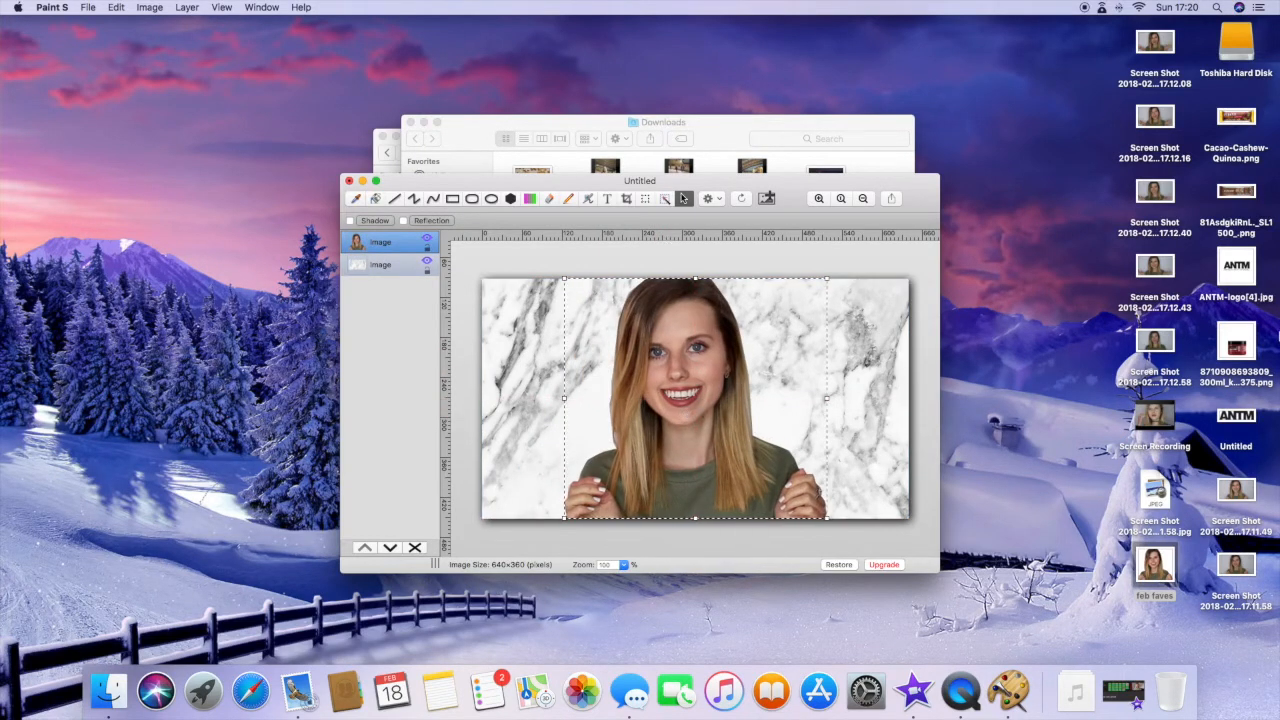
click(925, 385)
- Add the text "February" in the upper left of the canvas and format it in bold American Typewriter
click(607, 198)
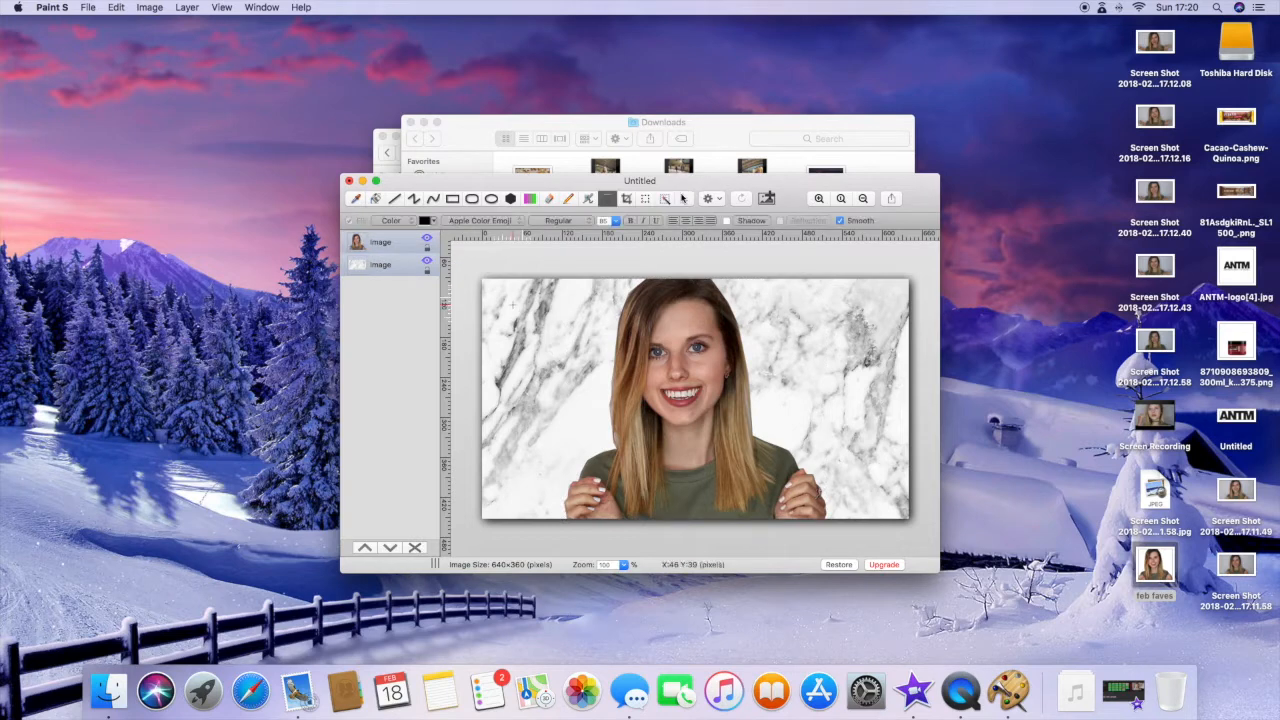
drag(501, 297, 635, 359)
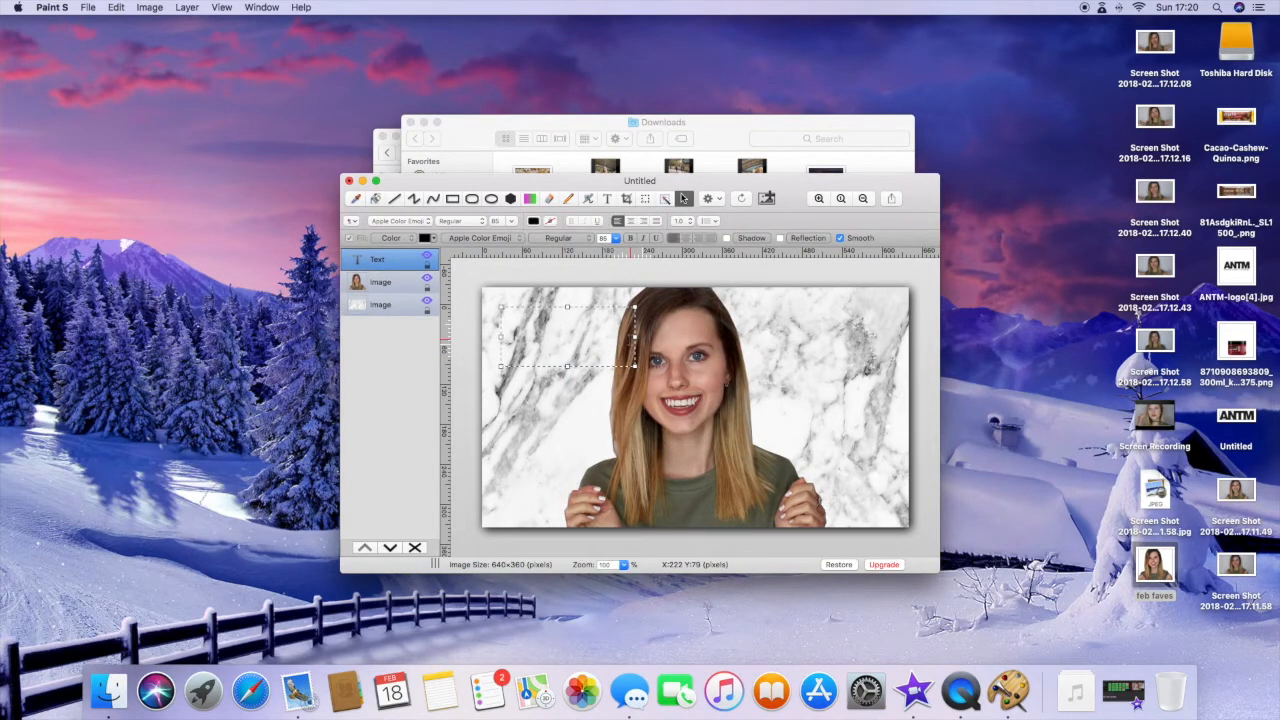
text(February)
click(503, 236)
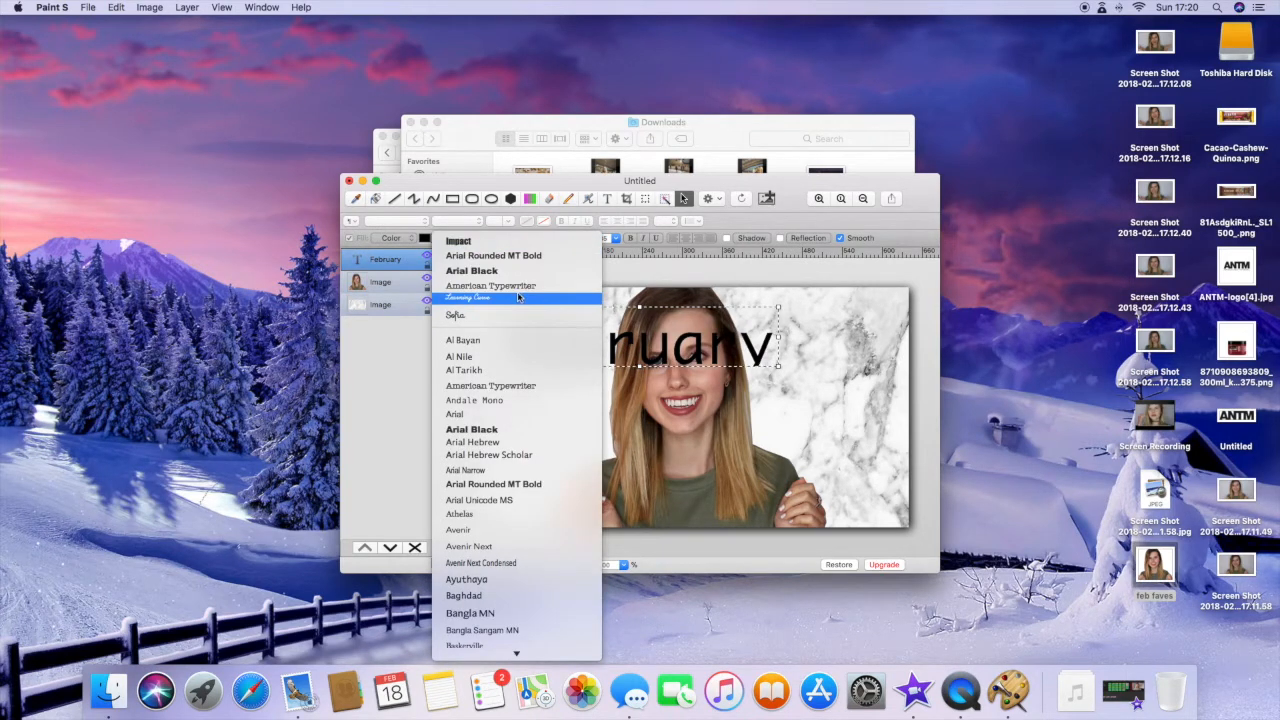
scroll(510, 272, down, 2)
click(505, 266)
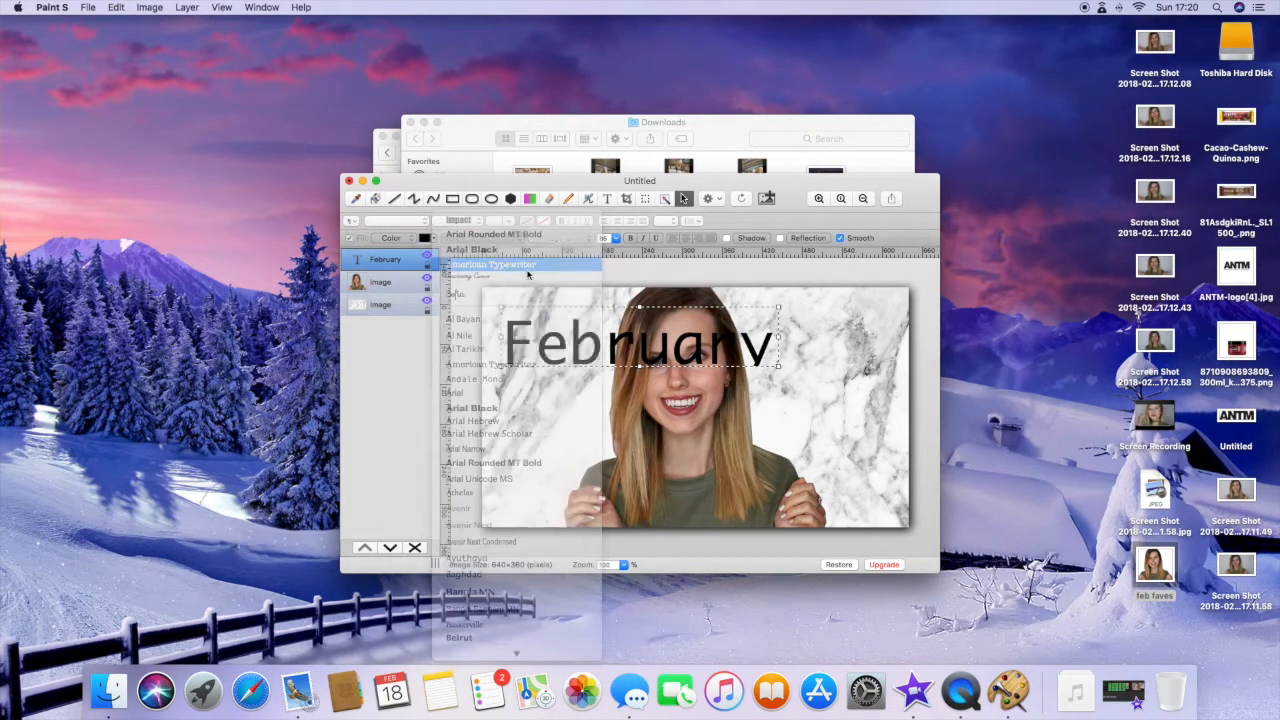
click(628, 240)
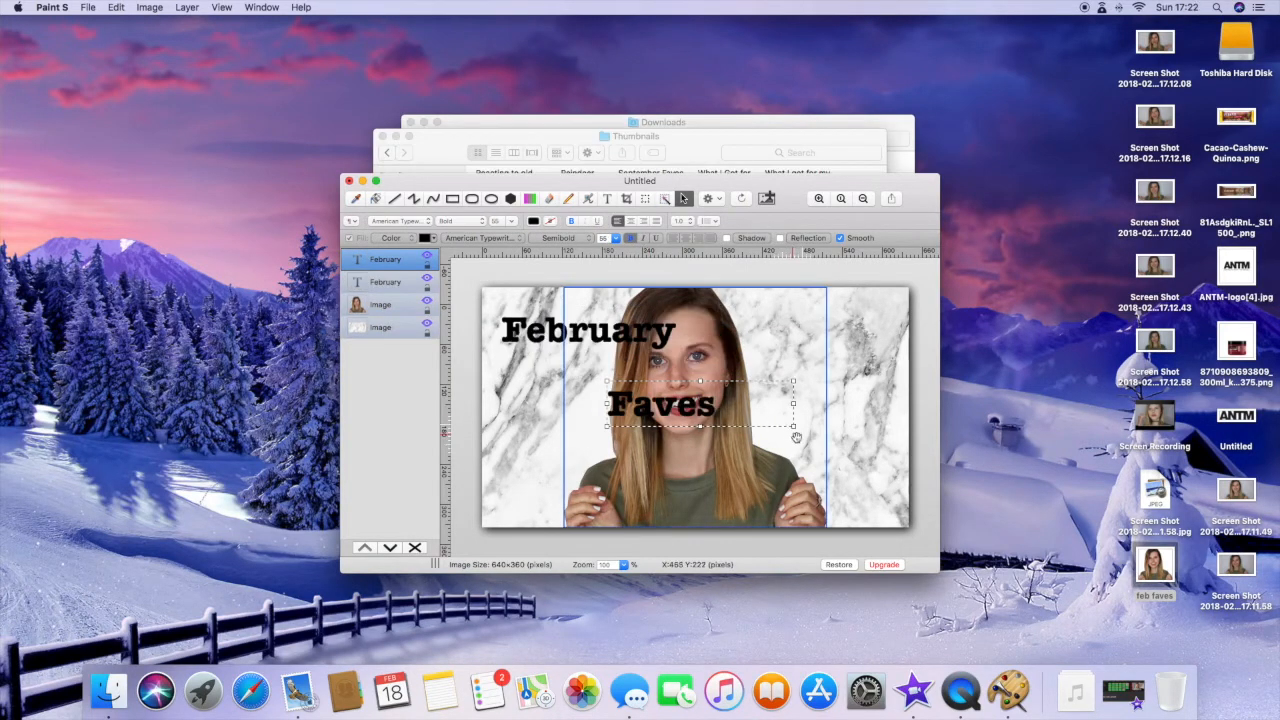
- Make the "Faves" text white at font size 68 and enlarge its text box to fit the whole word
click(434, 240)
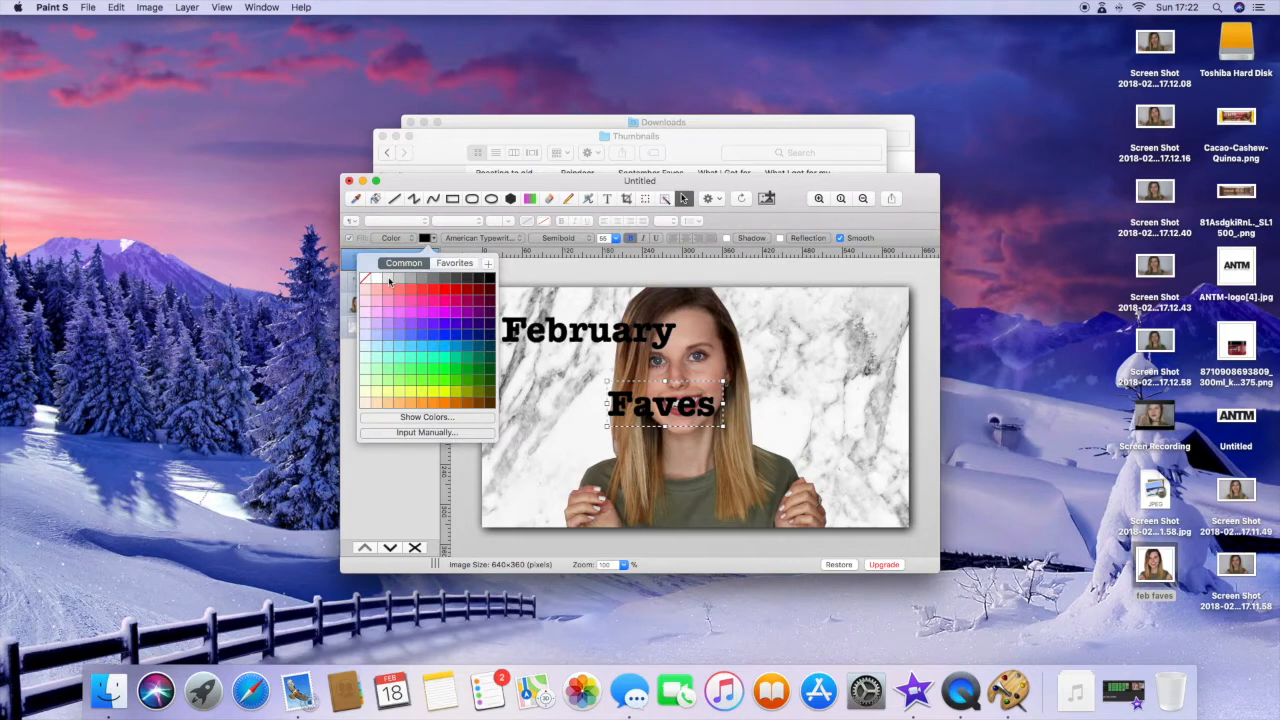
click(372, 280)
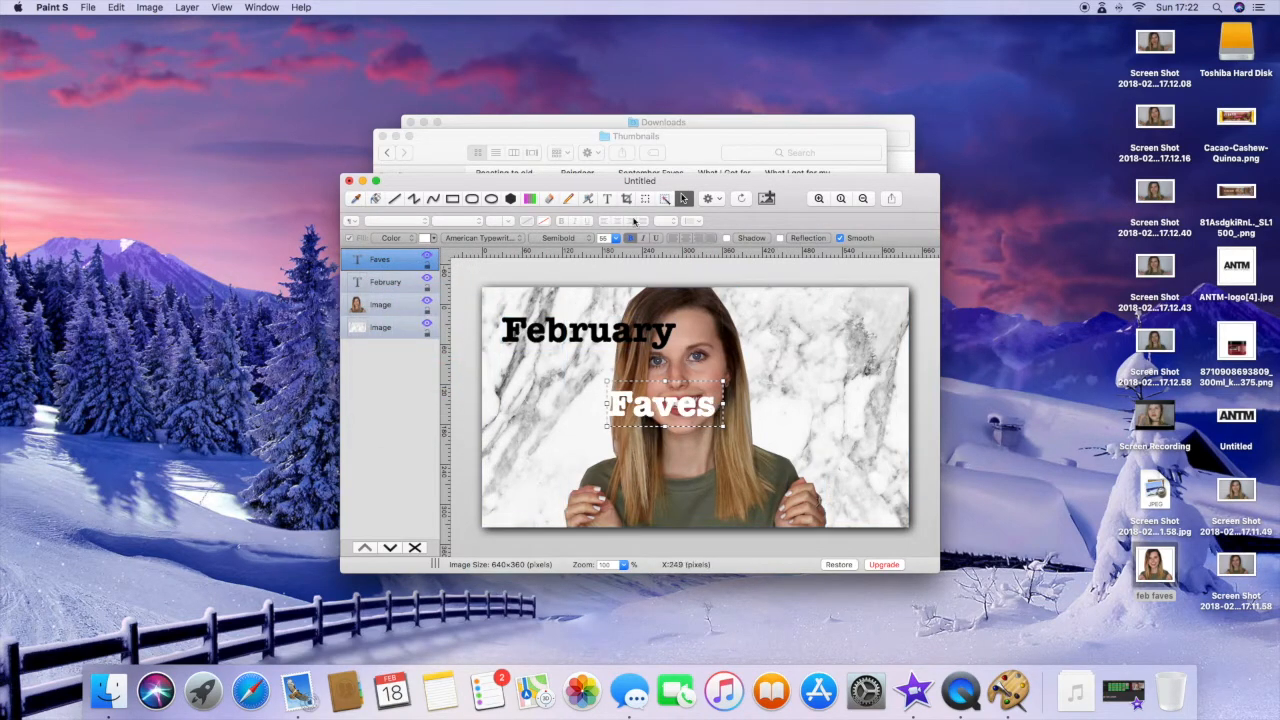
drag(609, 239, 561, 231)
text(65)
key(Return)
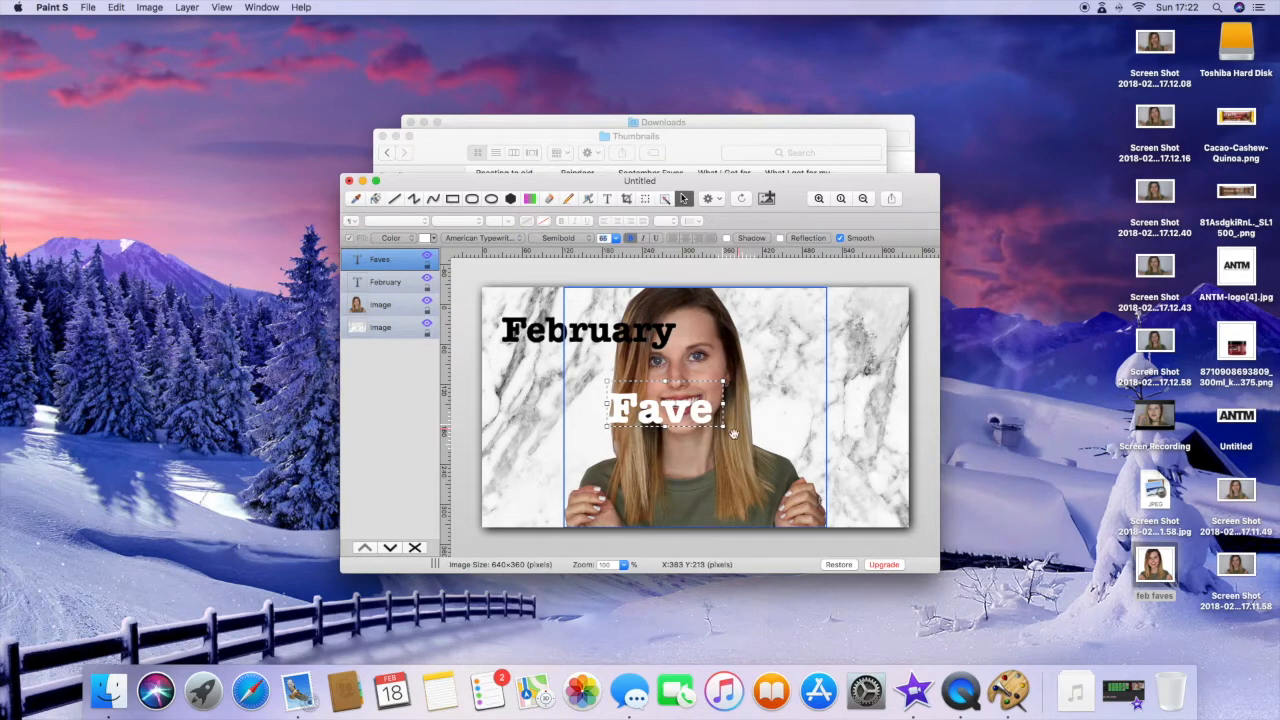
drag(724, 428, 731, 441)
- Move the "February" text slightly up and left, and draw a black rectangle over it plus a matching second one
drag(584, 321, 578, 315)
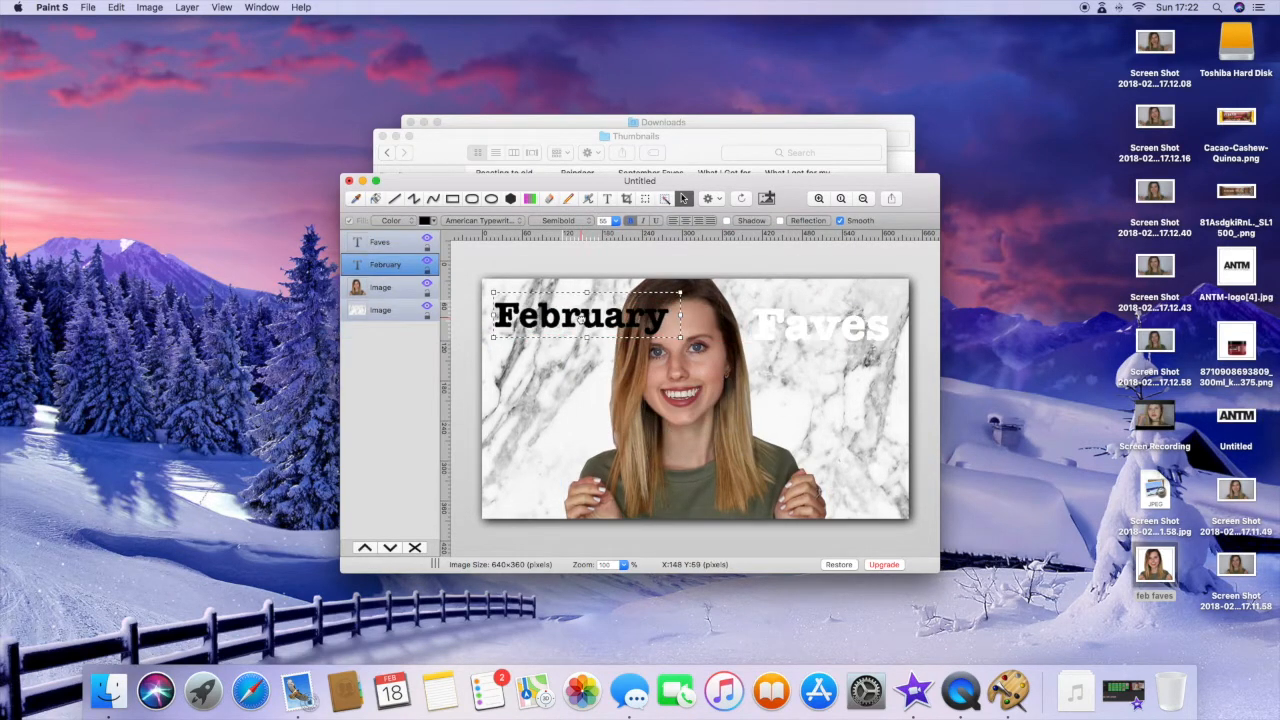
click(451, 199)
mouse_move(486, 293)
mouse_down()
mouse_move(519, 325)
mouse_move(668, 336)
mouse_move(896, 410)
mouse_up()
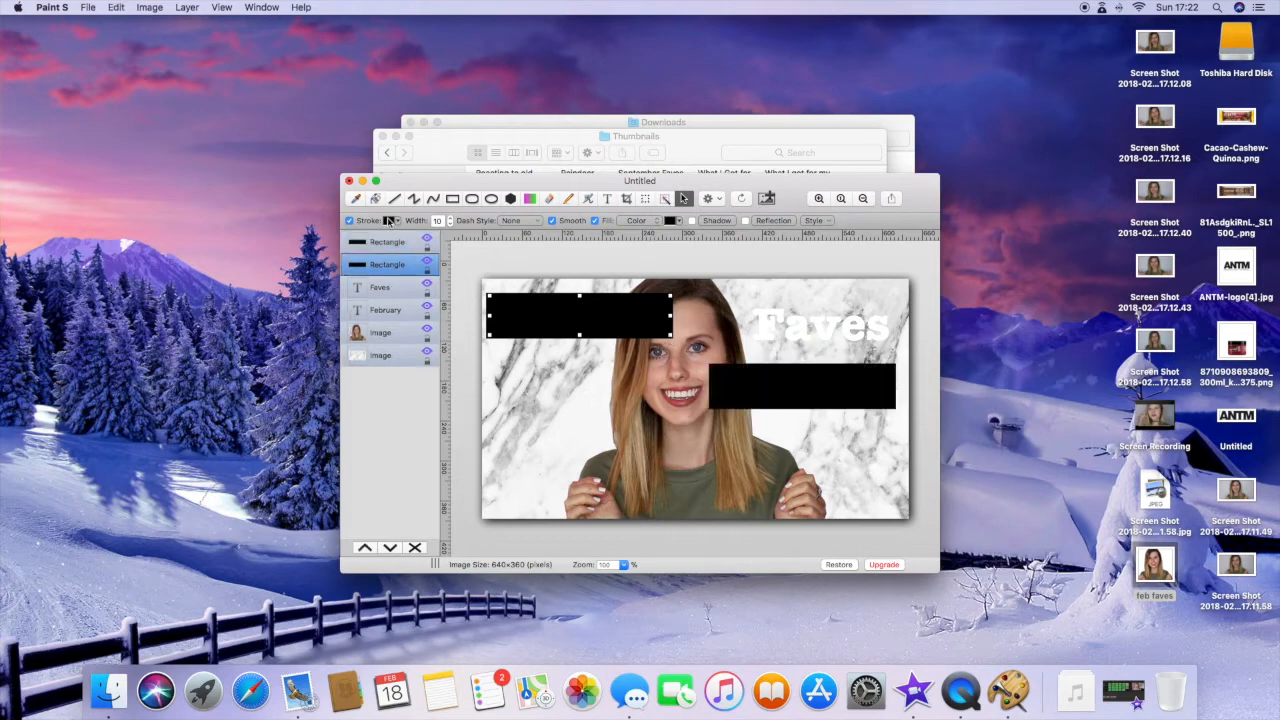
- Give the rectangle covering "February" a white stroke and white fill, narrow it slightly, and place its layer beneath the text
click(392, 220)
click(342, 263)
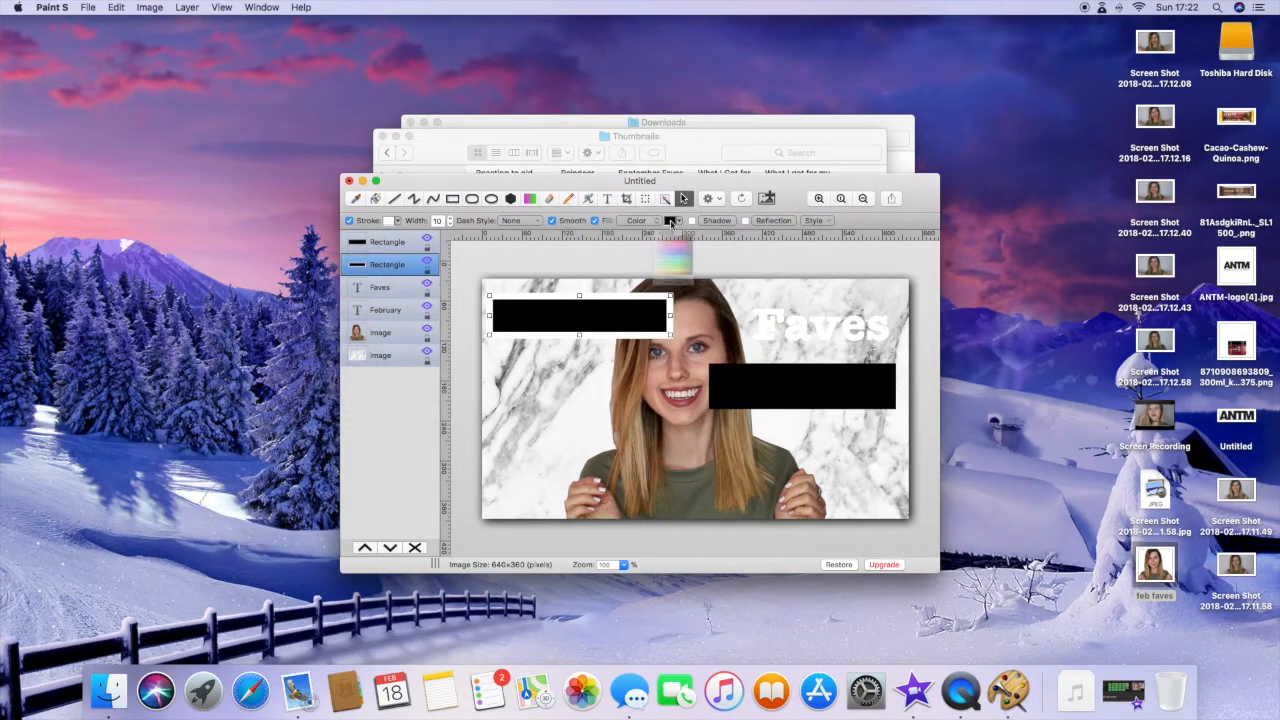
click(670, 221)
click(621, 263)
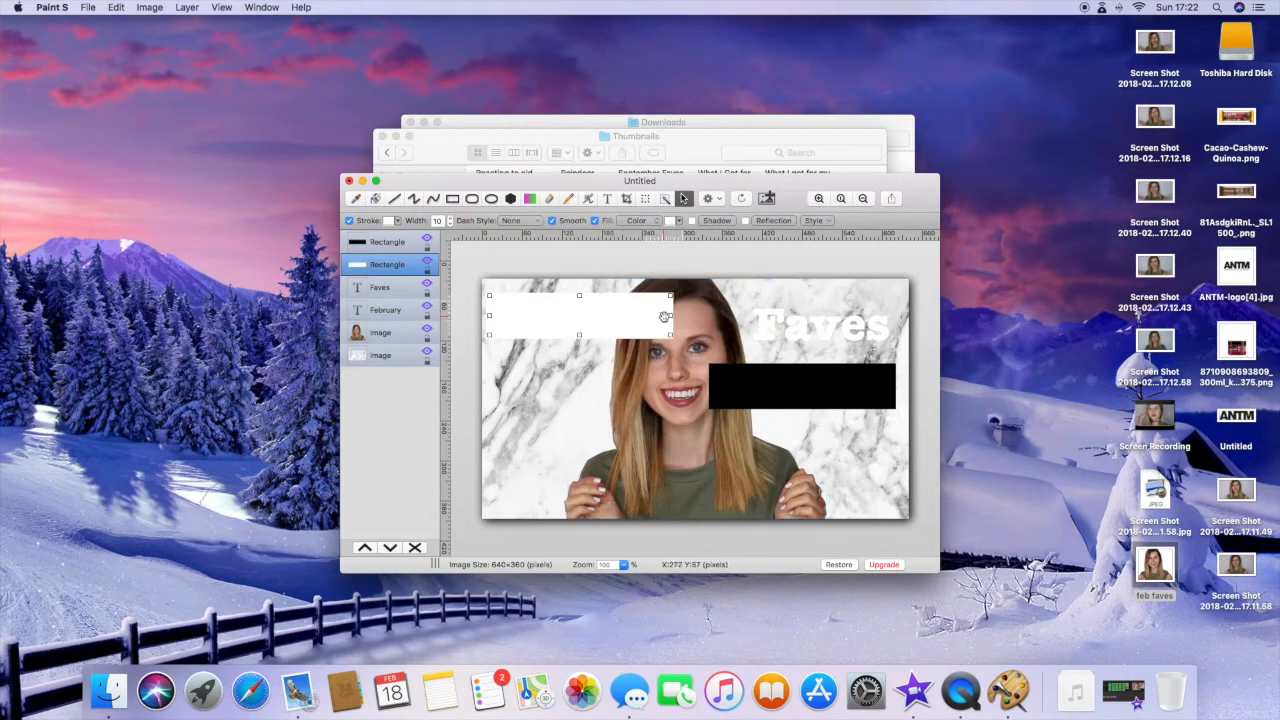
drag(669, 318, 665, 316)
drag(397, 272, 400, 324)
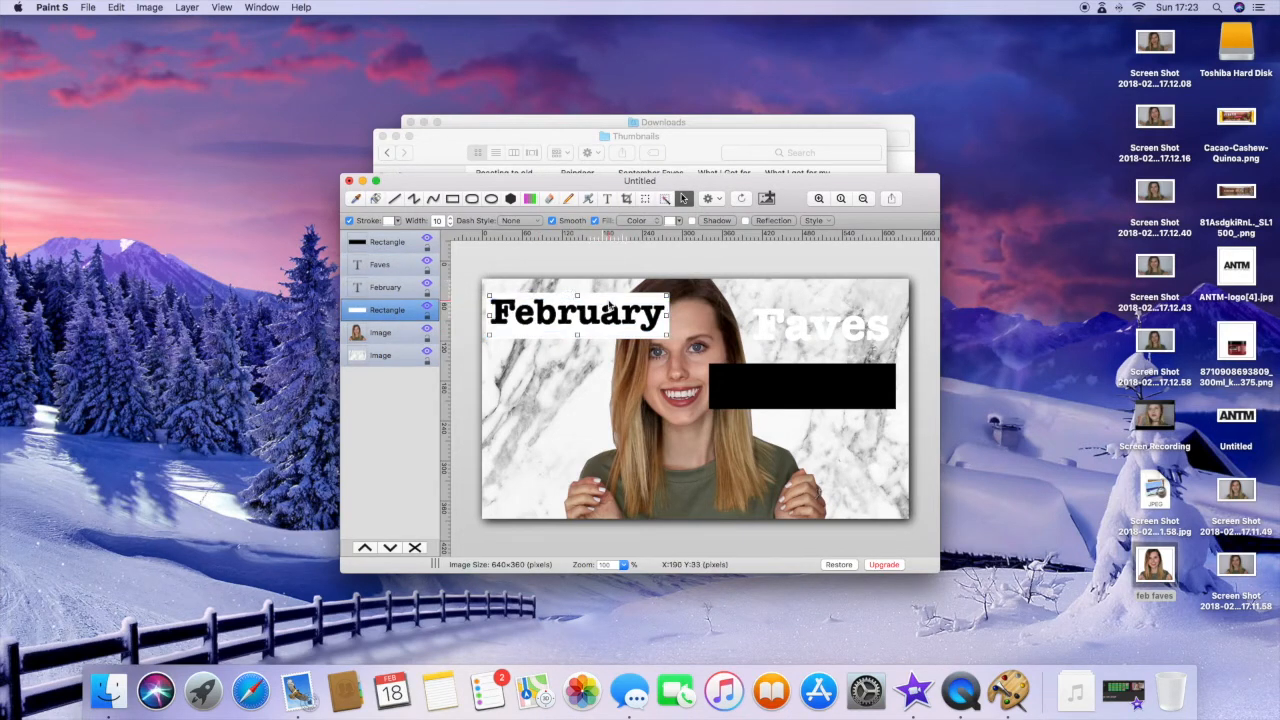
- Rotate the white rectangle behind "February" about 3 degrees counter-clockwise
key(super+t)
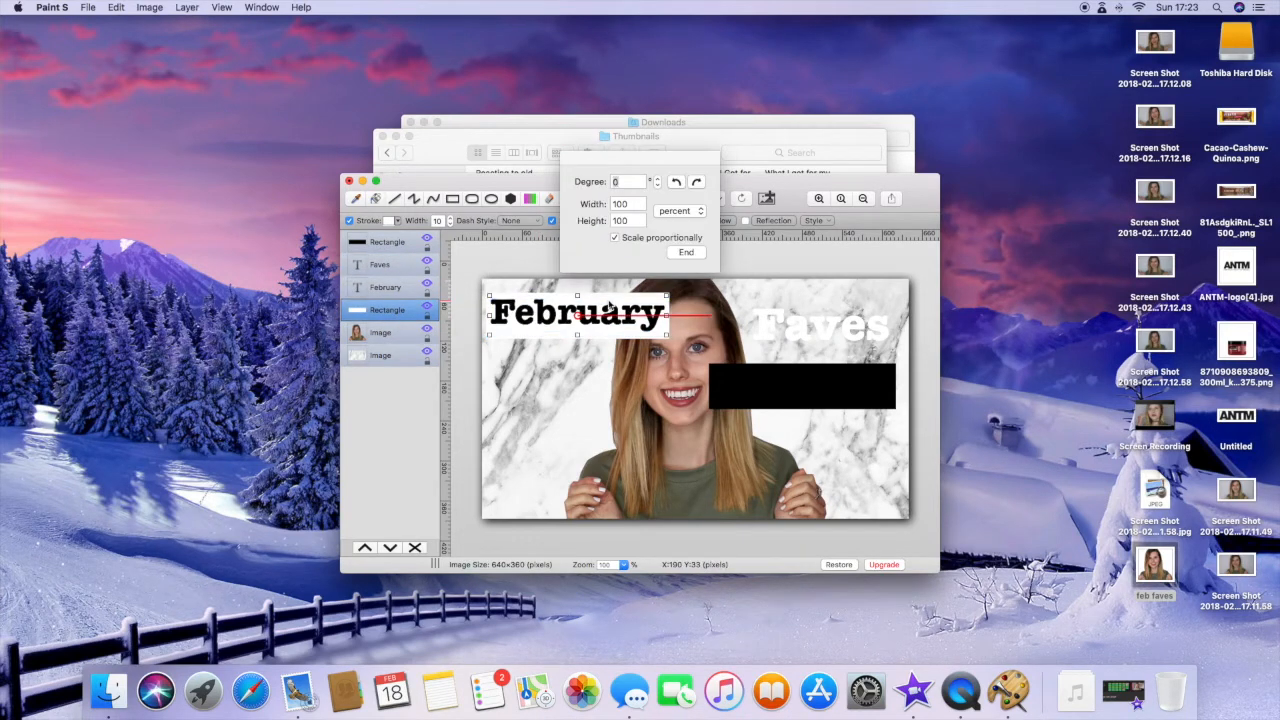
click(659, 179)
click(659, 179)
click(659, 179)
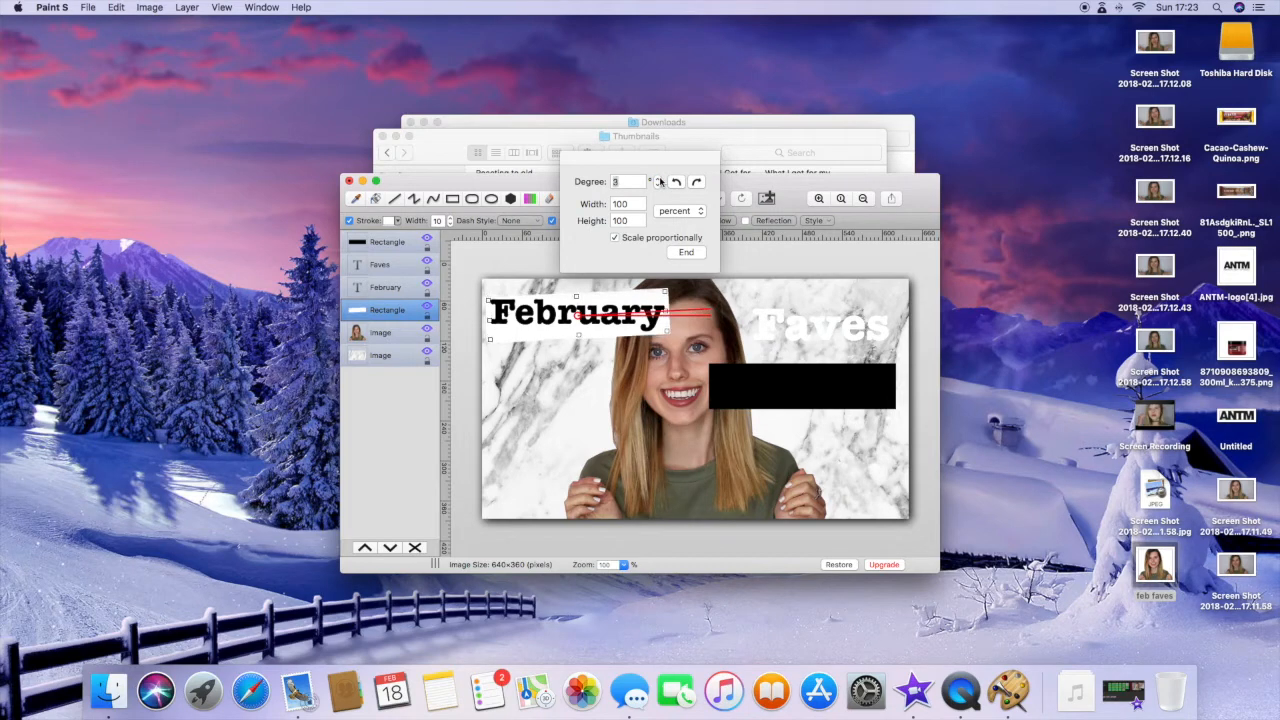
click(657, 185)
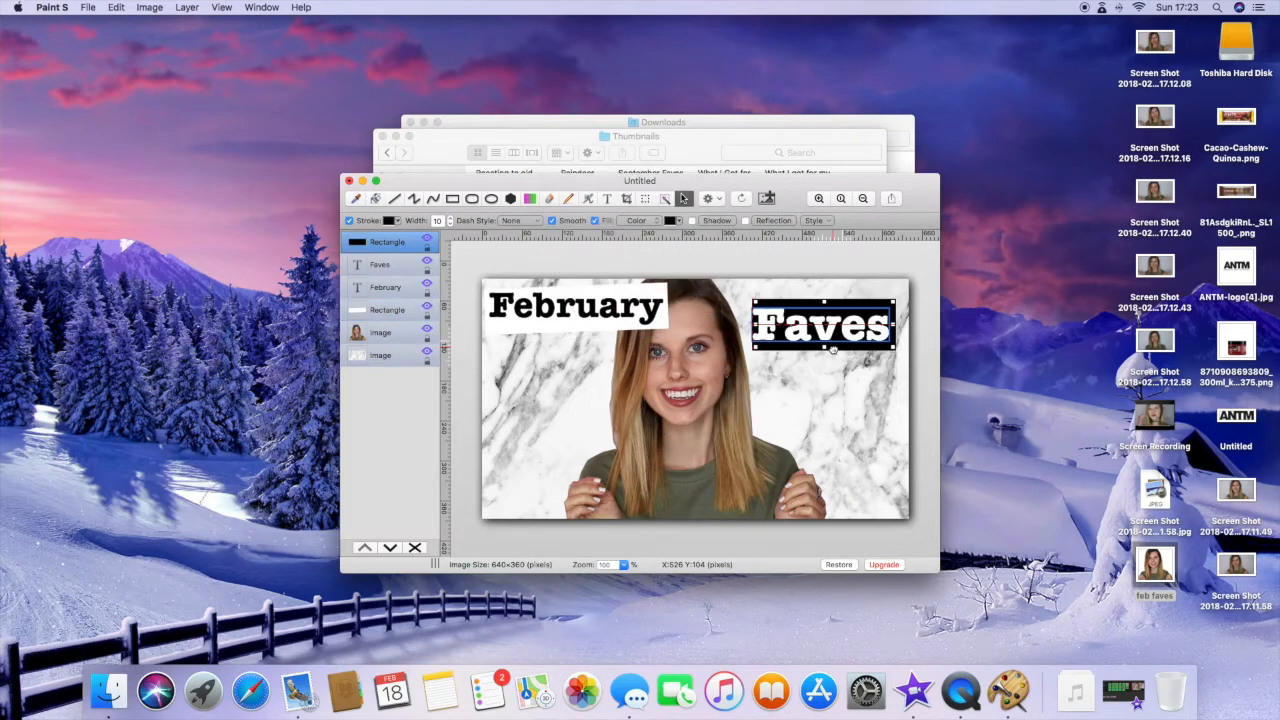
- Place the black rectangle's layer beneath the "Faves" text and tilt the rectangle slightly clockwise
click(824, 324)
drag(391, 245, 391, 298)
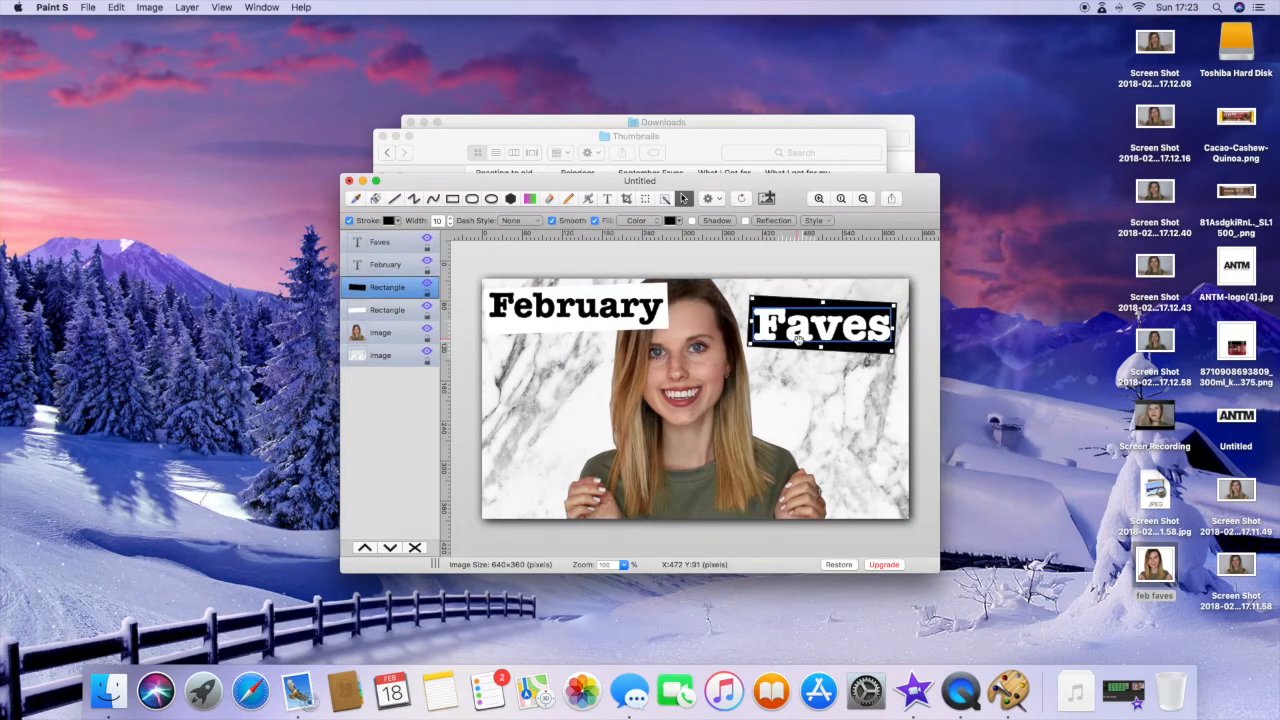
- Move the "Faves" text together with its black rectangle up level with "February" and slightly to the right
click(771, 323)
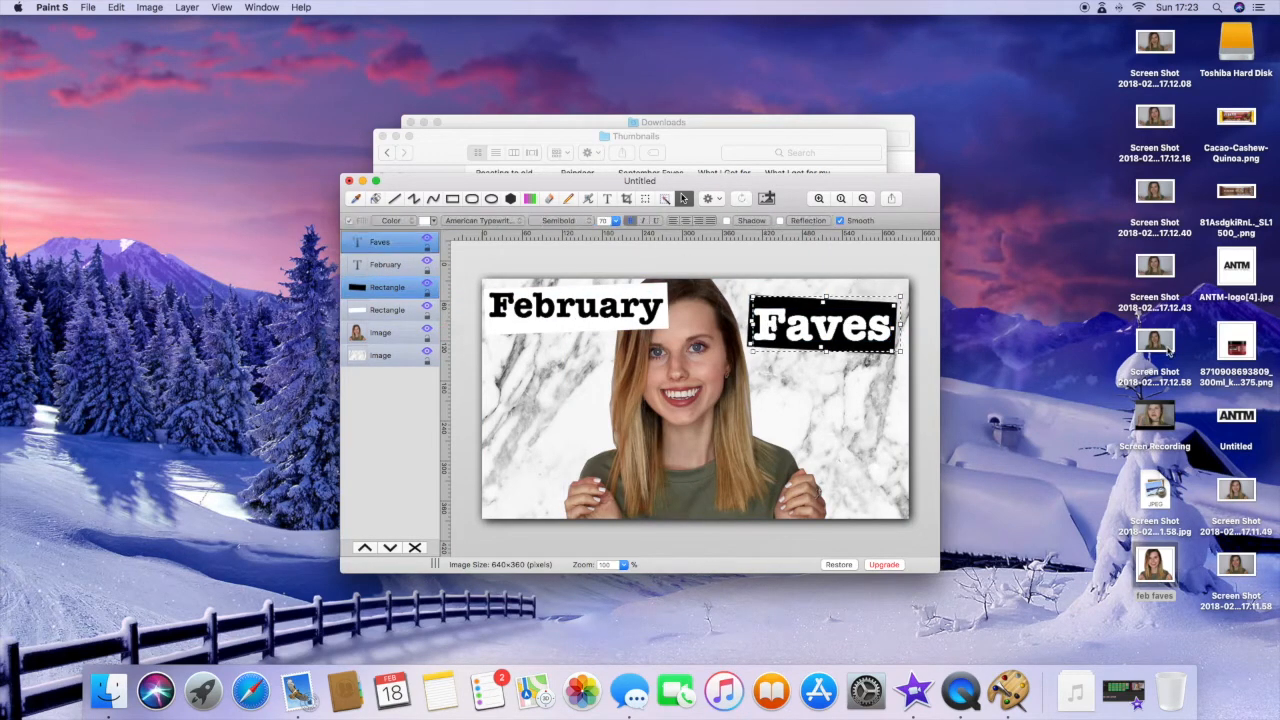
key(Up)
key(Up)
key(Up)
key(Up)
key(Up)
key(Up)
key(Up)
key(Up)
key(Up)
key(Up)
key(Up)
key(Up)
key(Up)
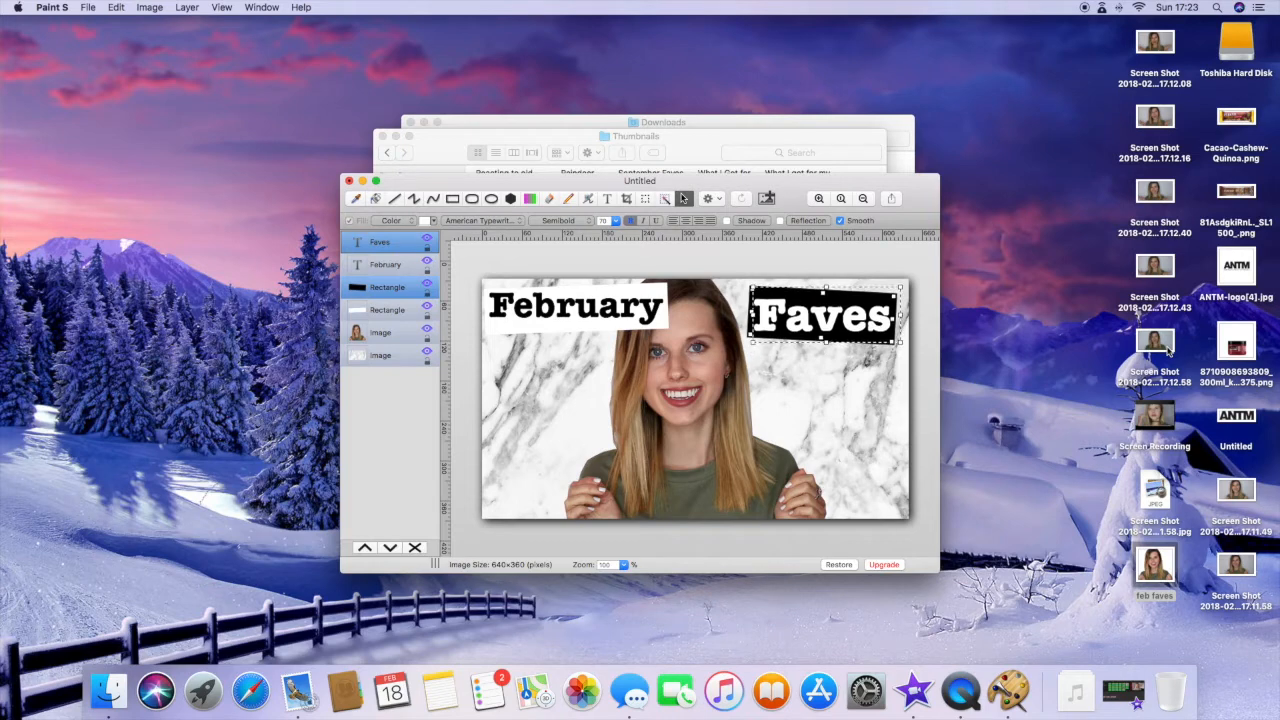
key(Up)
key(Up)
key(Up)
key(Up)
key(Up)
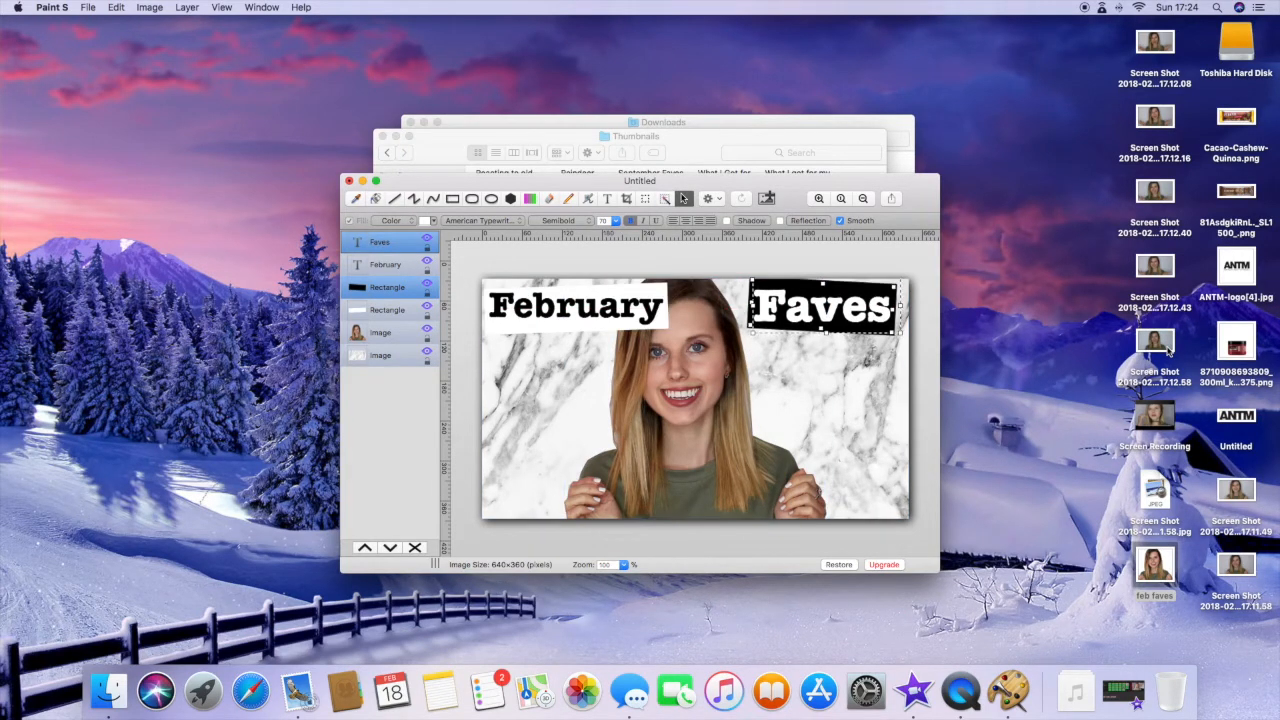
key(Escape)
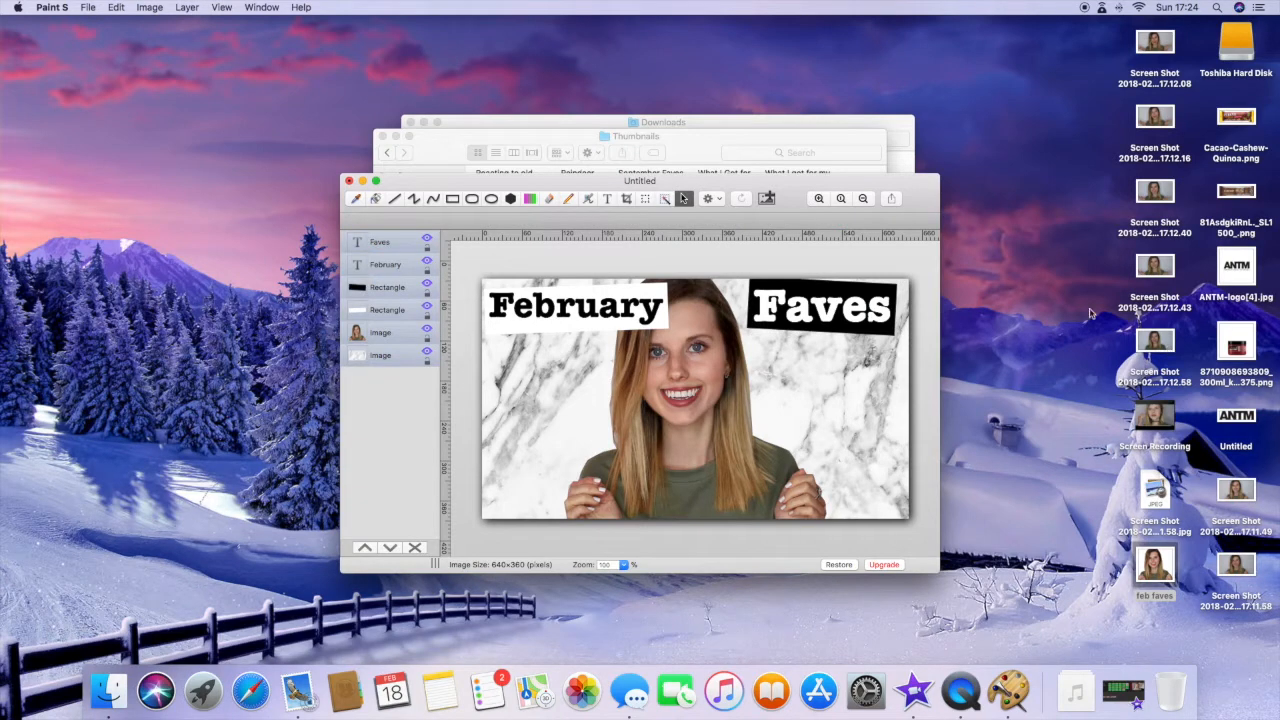
click(849, 303)
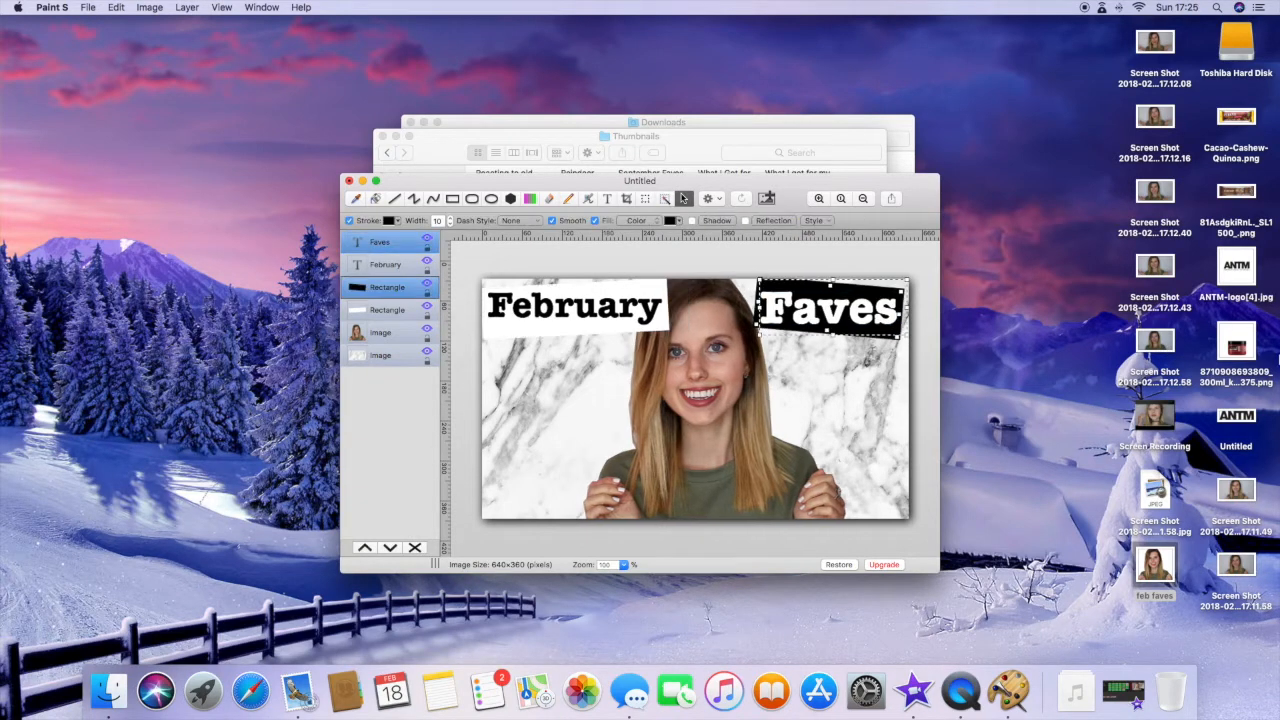
key(Escape)
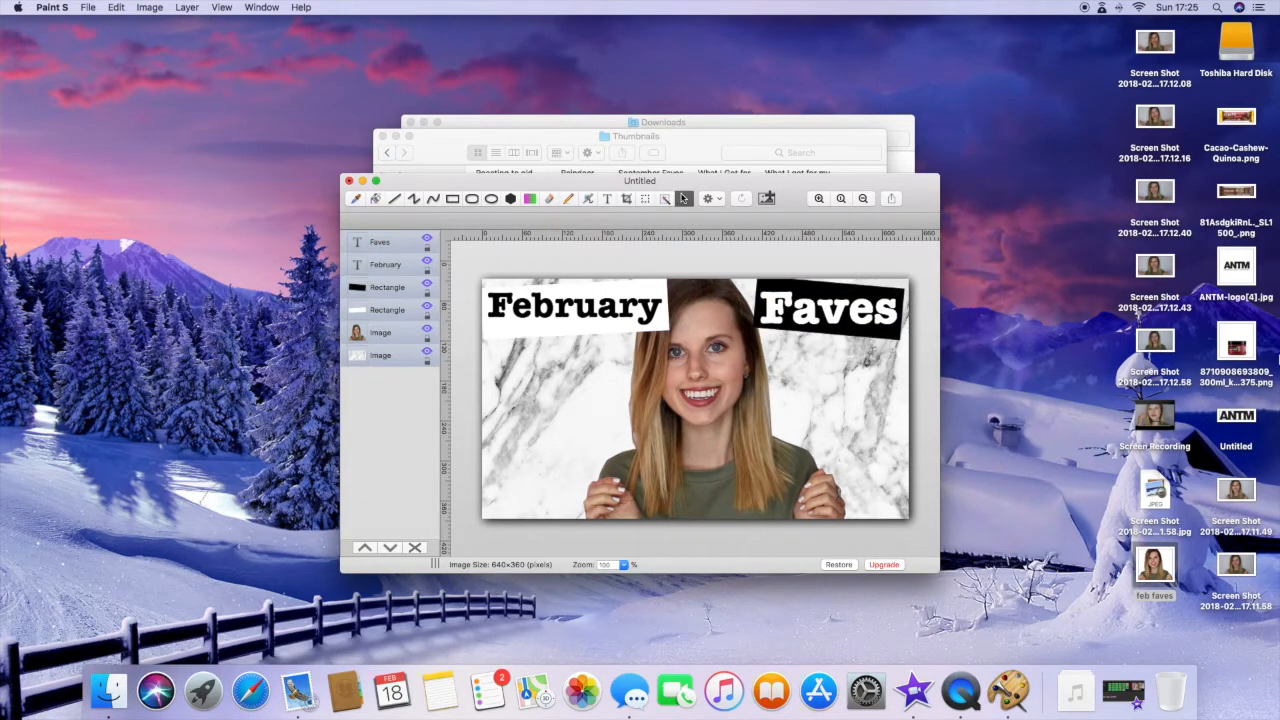
- Turn on the shadow for the woman's cutout image and open its shadow settings beside the canvas
click(720, 442)
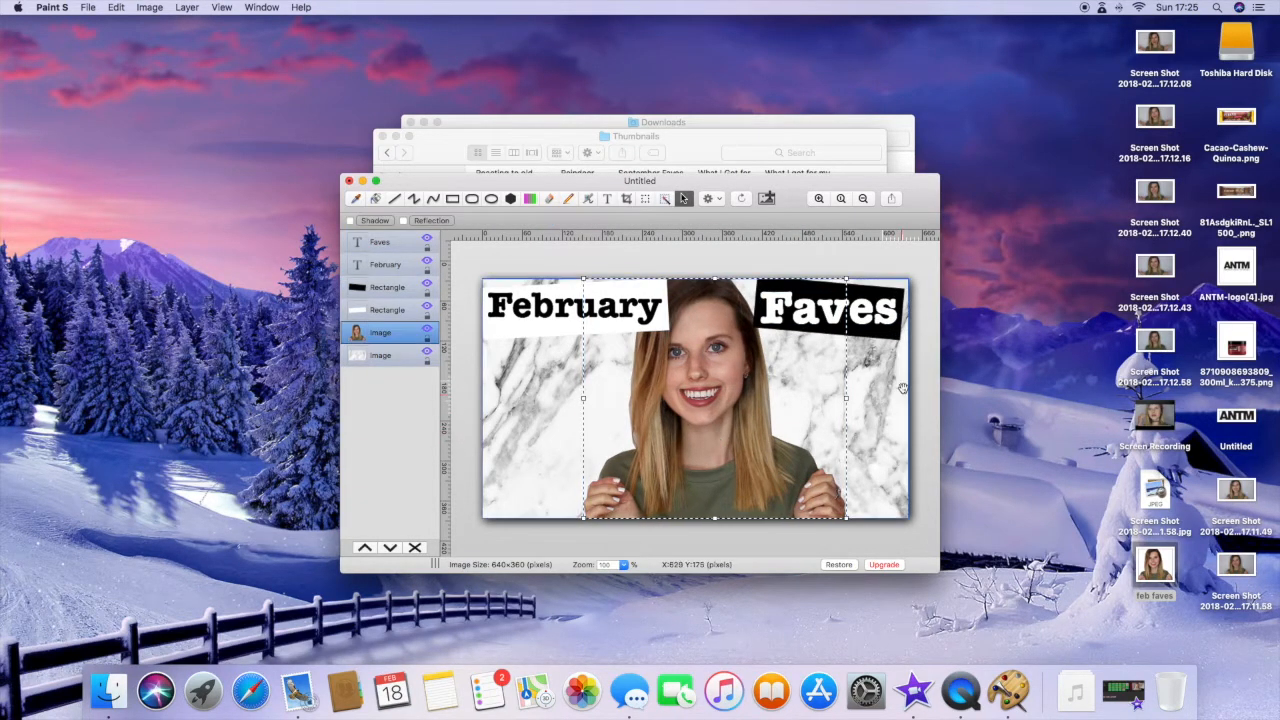
click(350, 221)
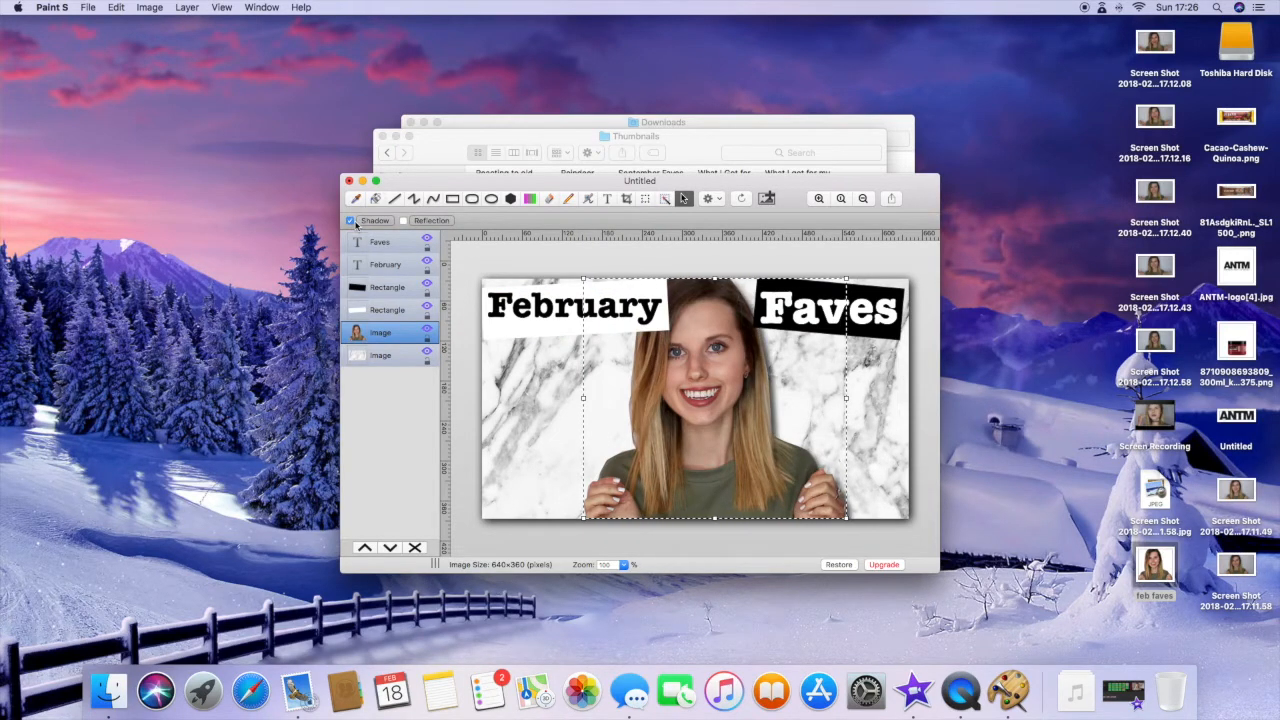
click(350, 221)
click(378, 220)
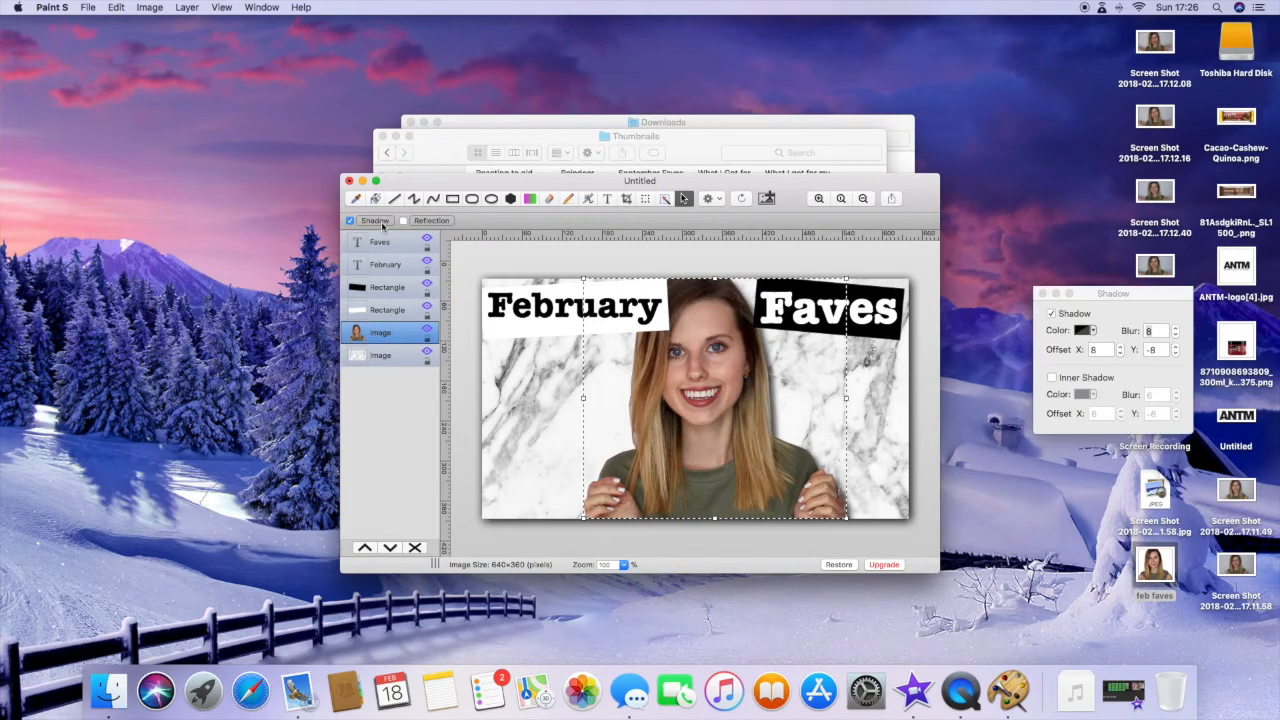
drag(1113, 296, 1046, 277)
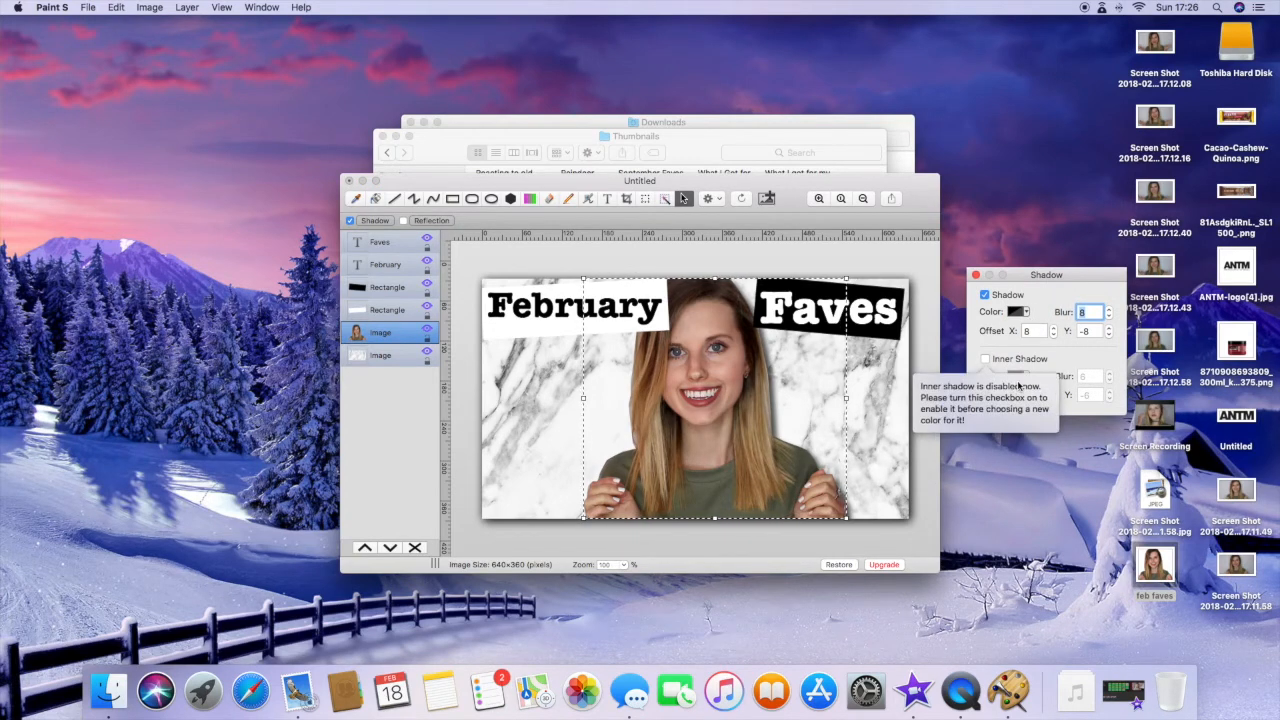
- Enable the inner shadow on the woman's cutout and make both shadows white with blur 0
click(985, 359)
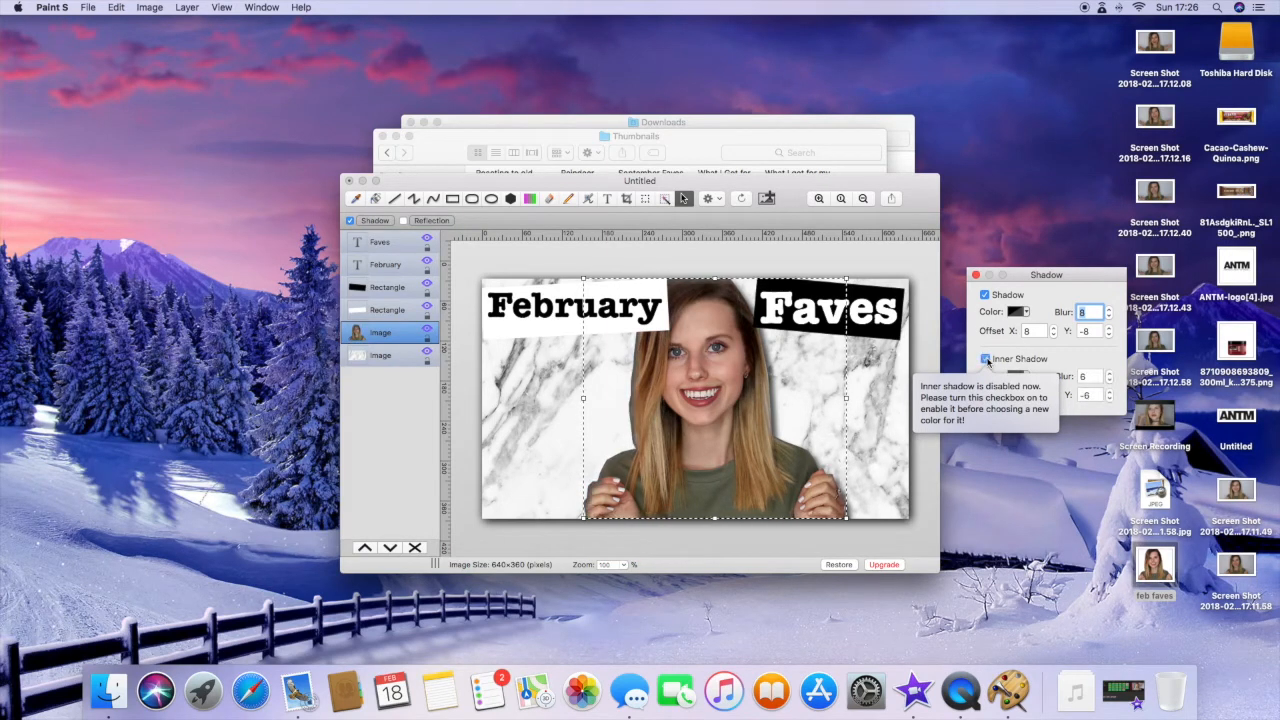
click(1028, 376)
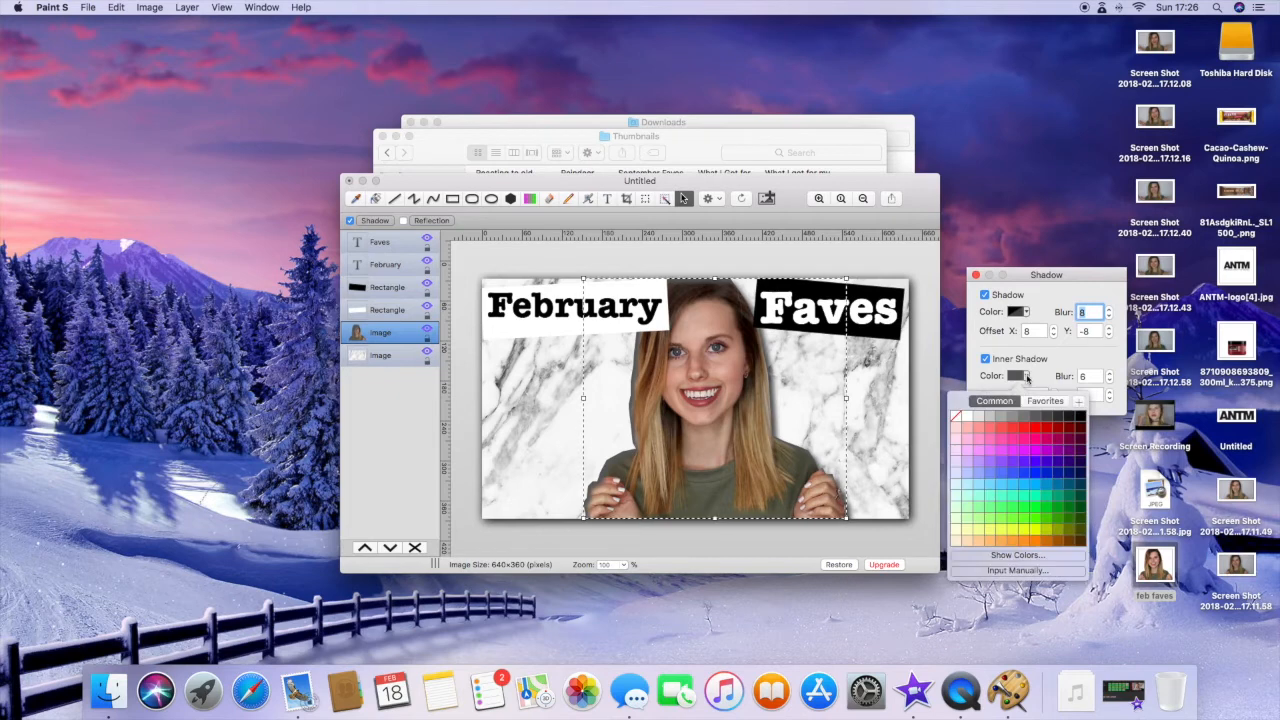
click(963, 418)
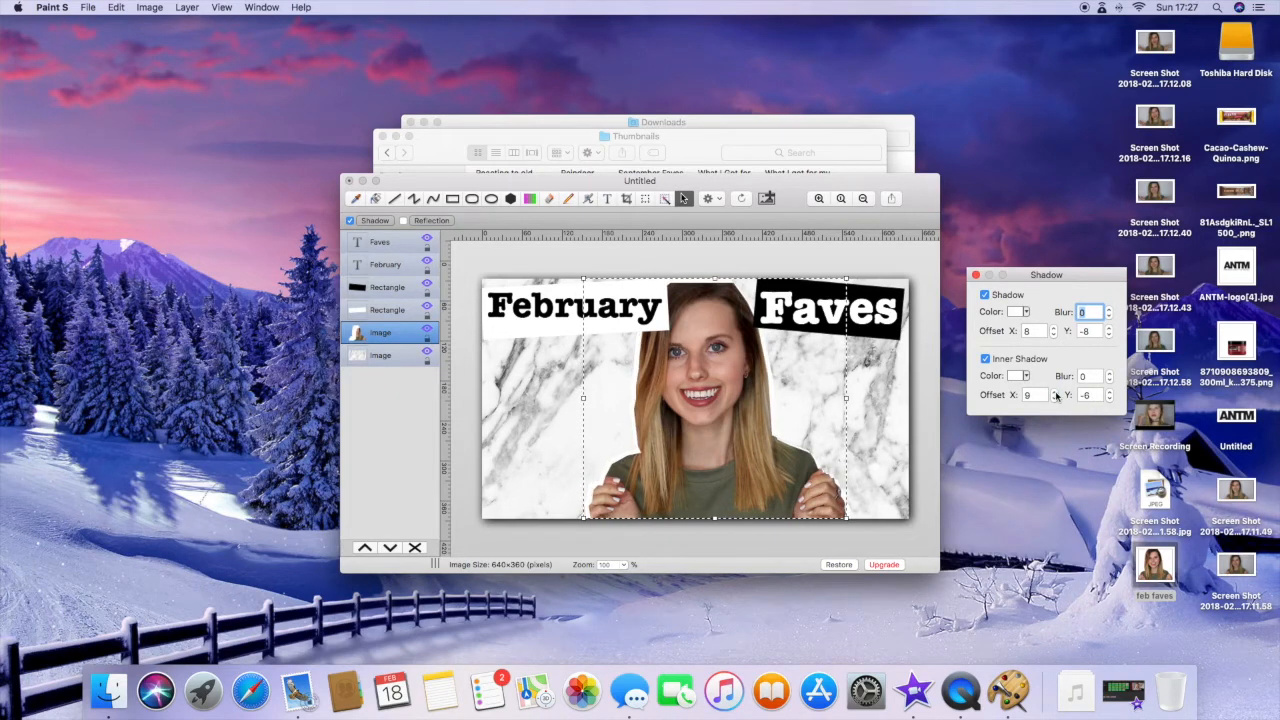
- Add Cacao-Cashew-Quinoa.png from the desktop, shrink it, and place it beside the woman's hand in the lower left of the canvas
drag(1236, 116, 703, 419)
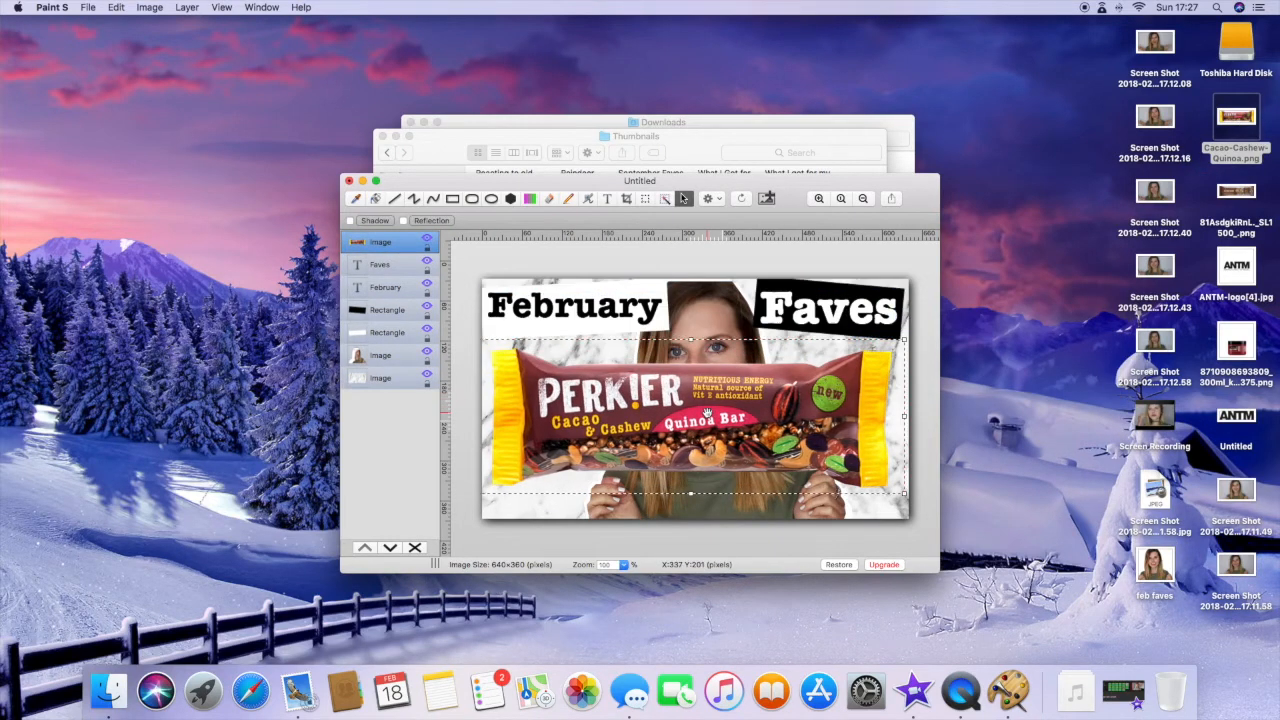
drag(905, 338, 642, 440)
drag(577, 478, 593, 478)
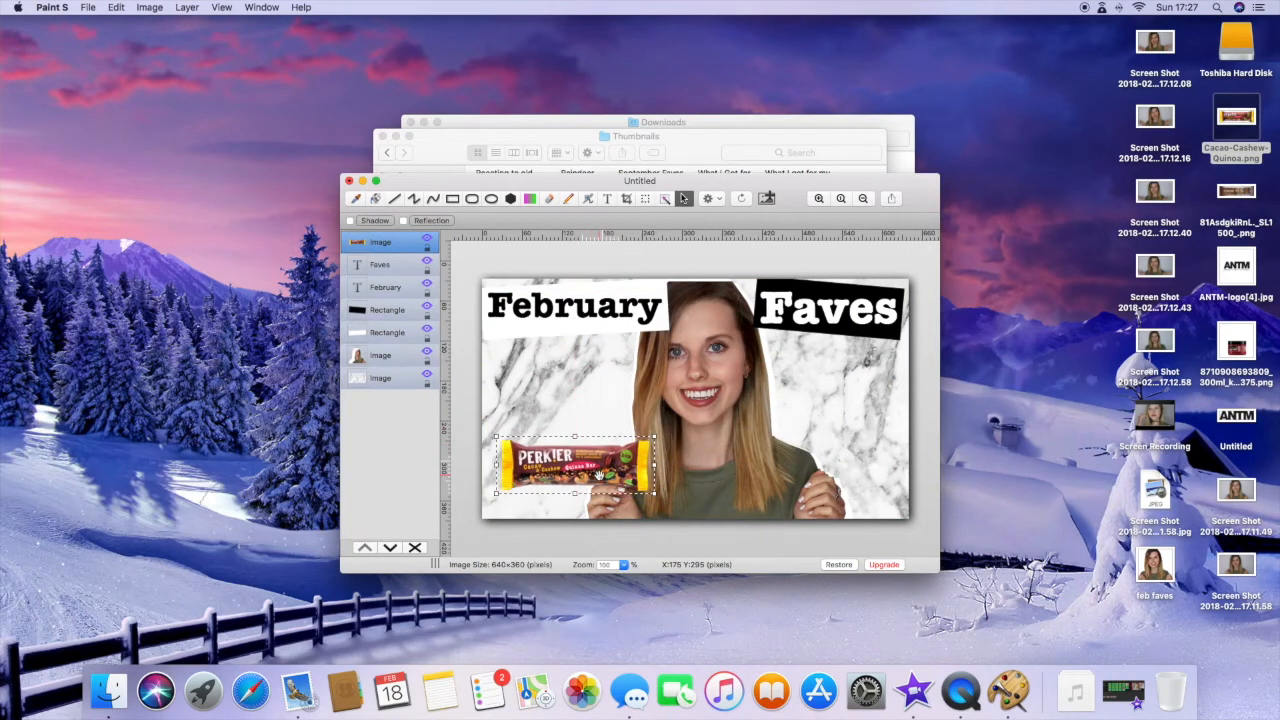
- Rotate the Perkier bar image to -8 degrees and move it slightly down and left to the woman's hand
double_click(599, 475)
click(657, 186)
click(657, 186)
click(657, 186)
click(657, 186)
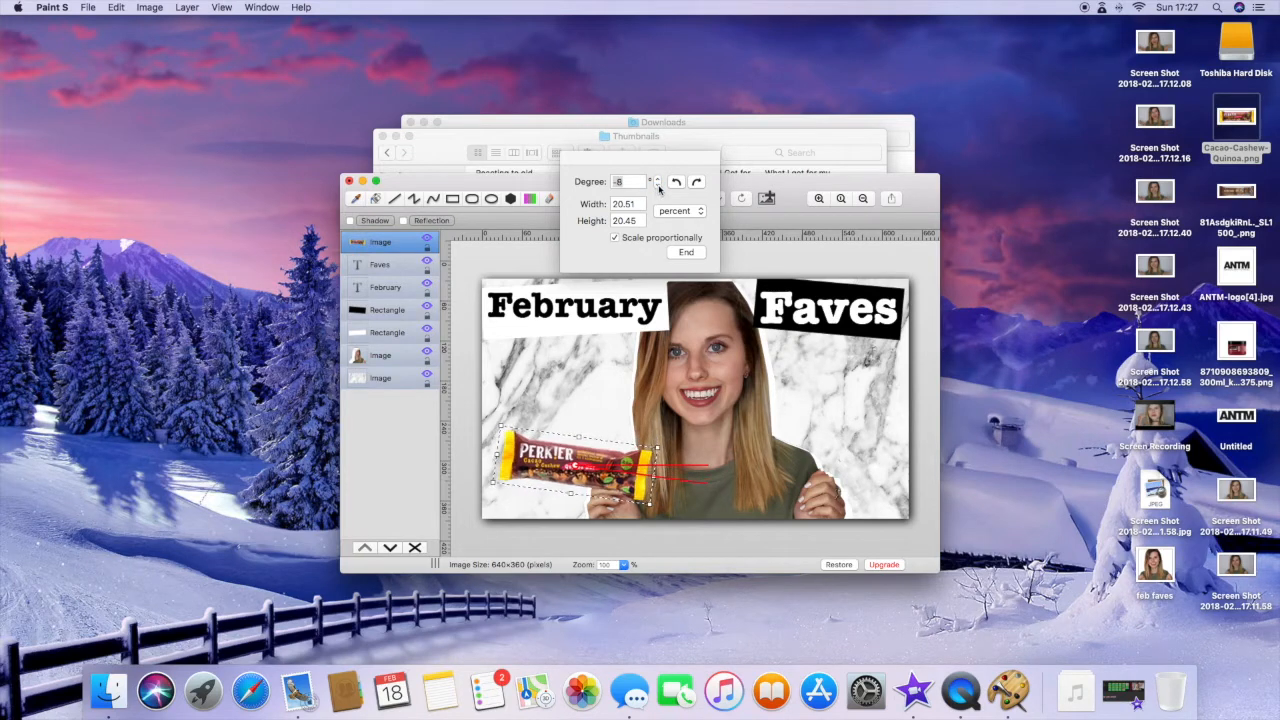
key(Return)
drag(590, 461, 584, 471)
- Add the TRESemmé jar under "February" and the ANTM logo and Cacao bar under "Faves", each slightly tilted
drag(713, 442, 752, 454)
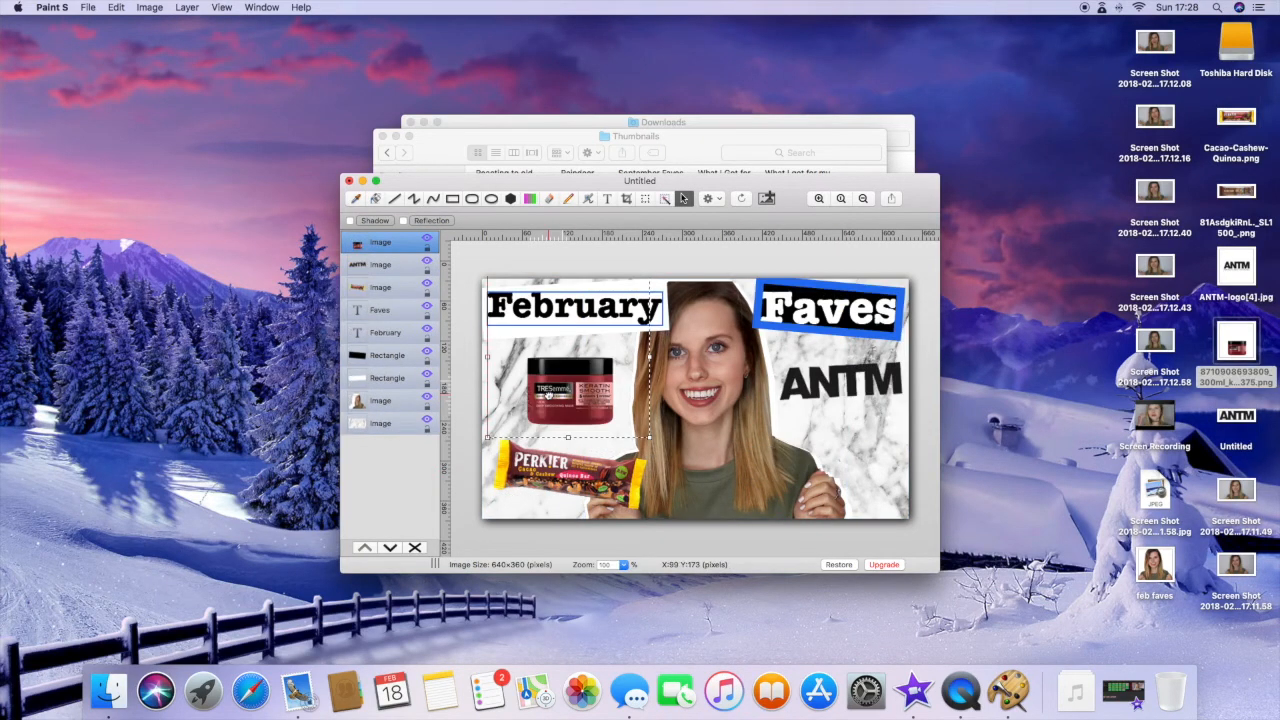
drag(548, 283, 548, 393)
double_click(548, 393)
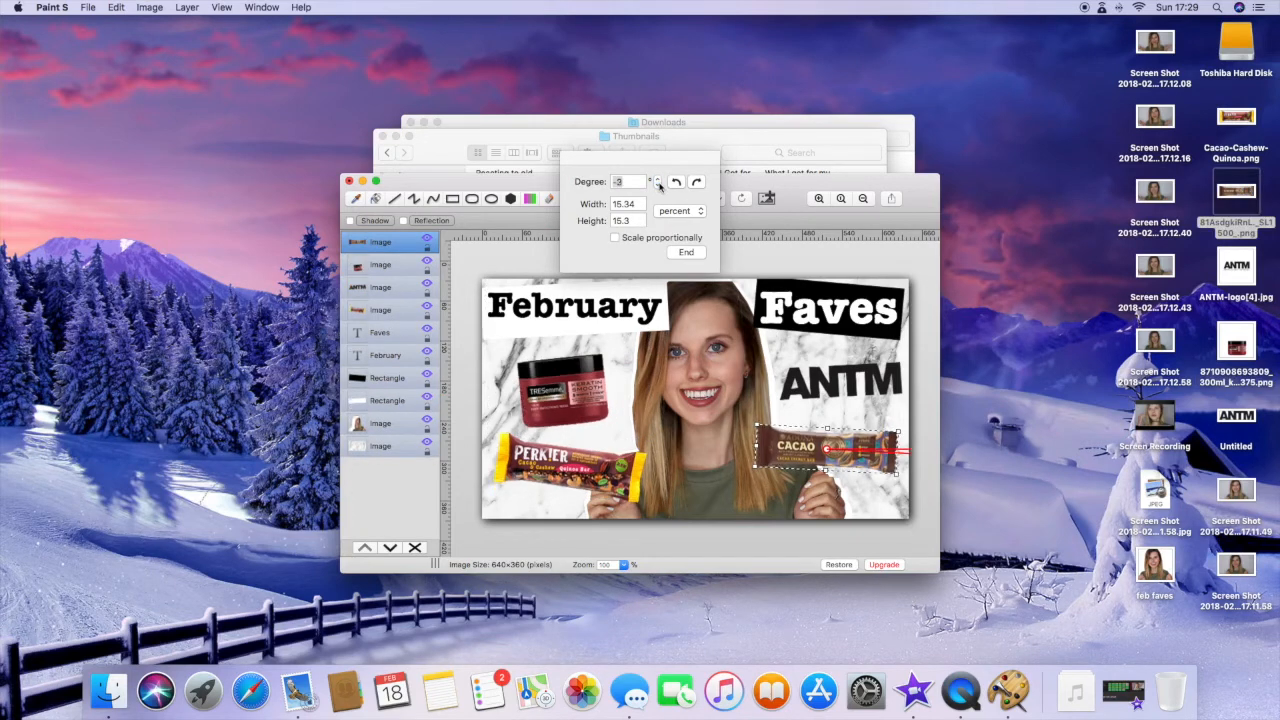
click(658, 184)
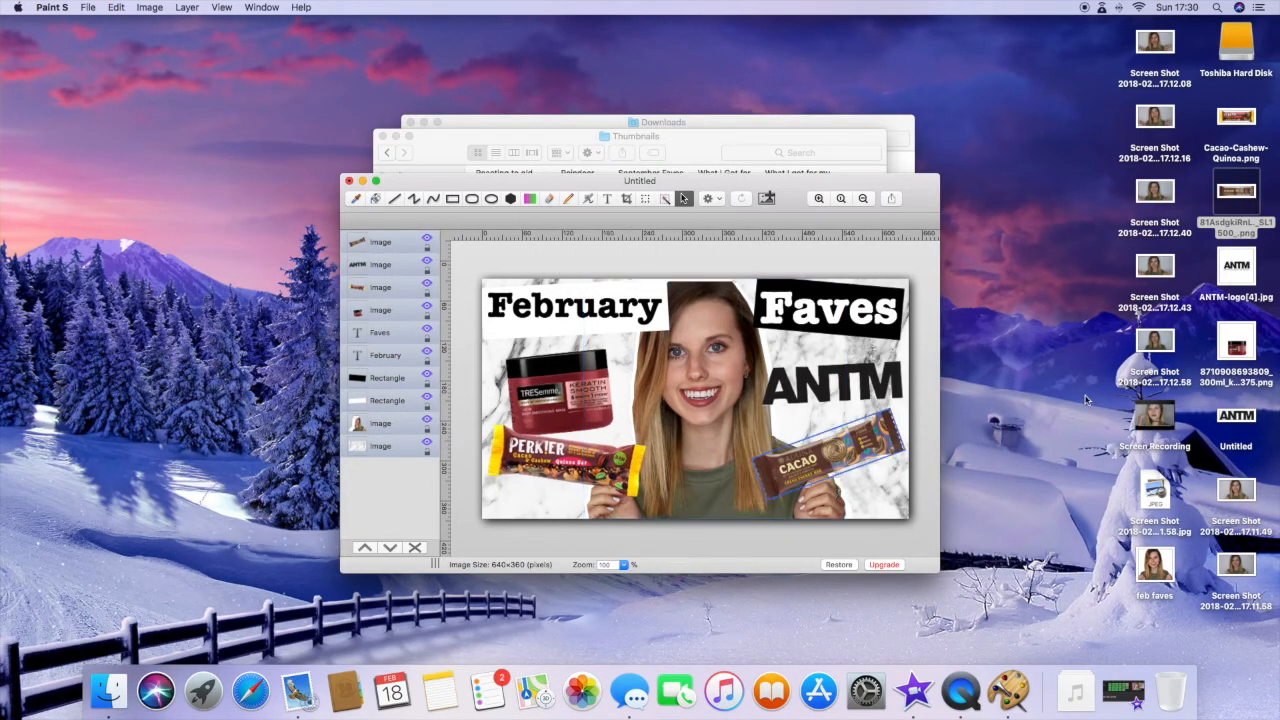
- Start saving the thumbnail under the name "February Faves 2018" in JPEG format
key(super+s)
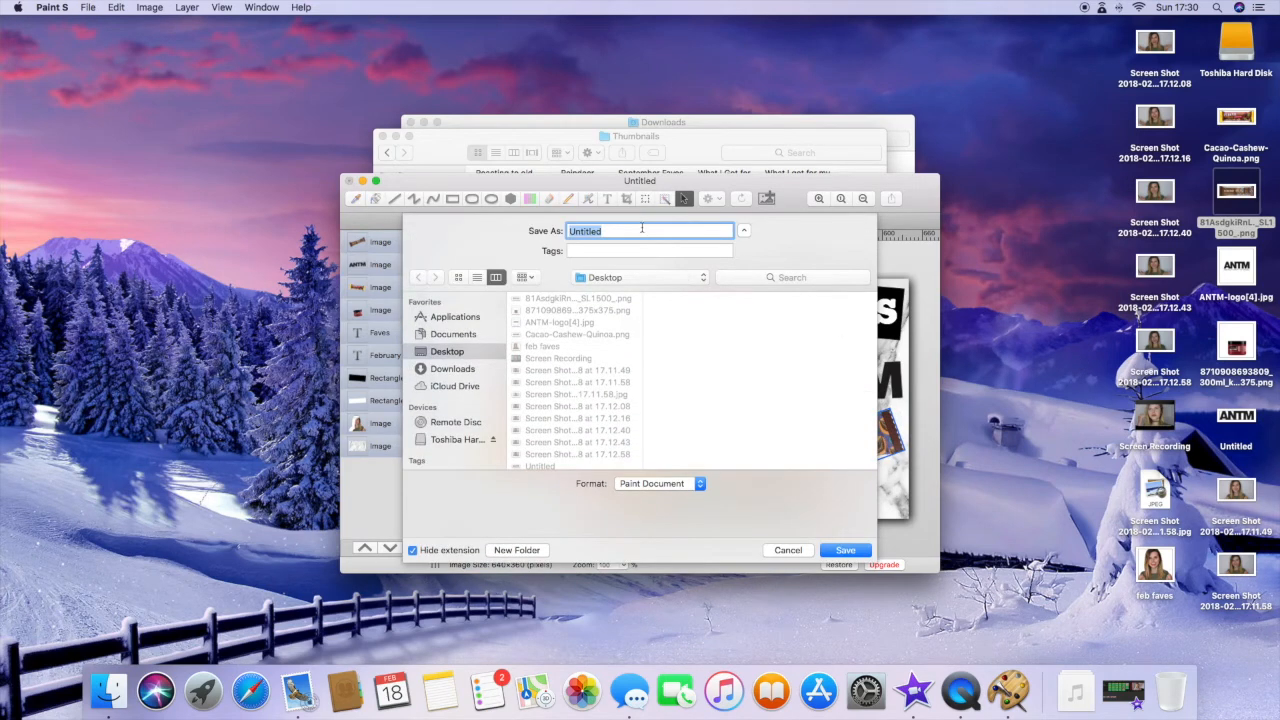
text(february Faves 2018)
click(678, 484)
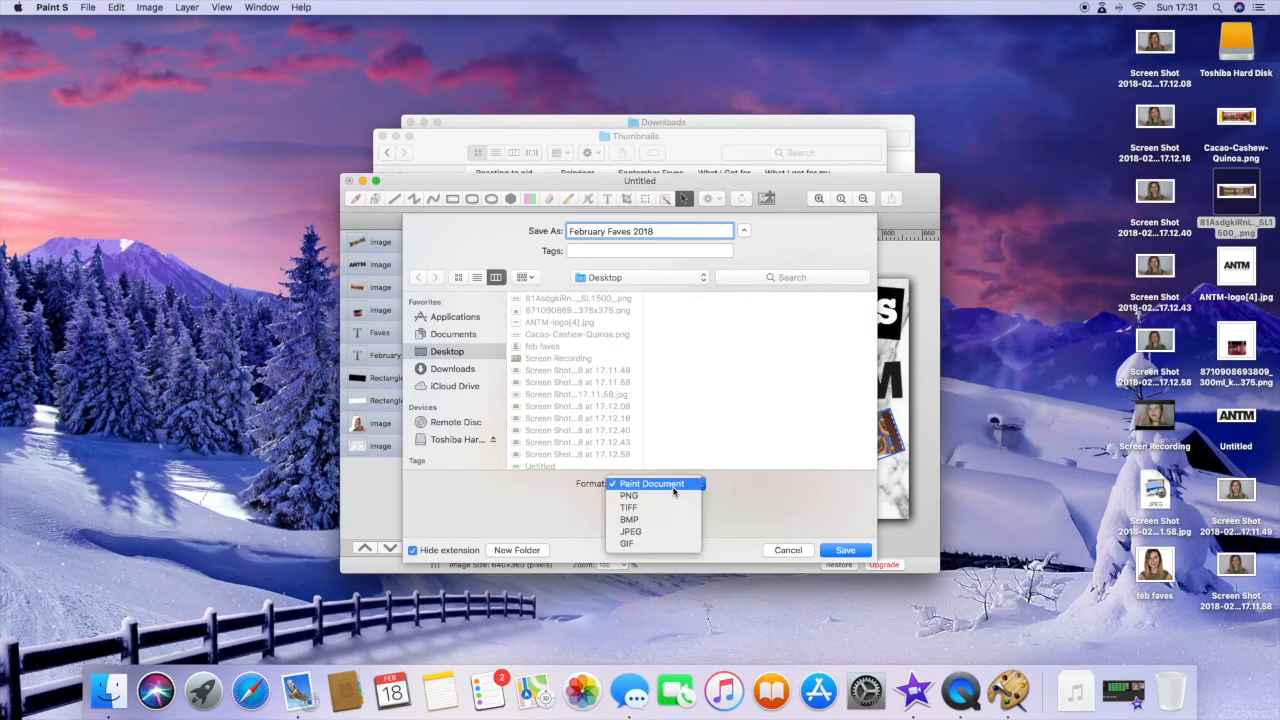
click(670, 531)
- Save the file into the Thumbnails folder inside Videos on the Toshiba Hard Disk
click(640, 277)
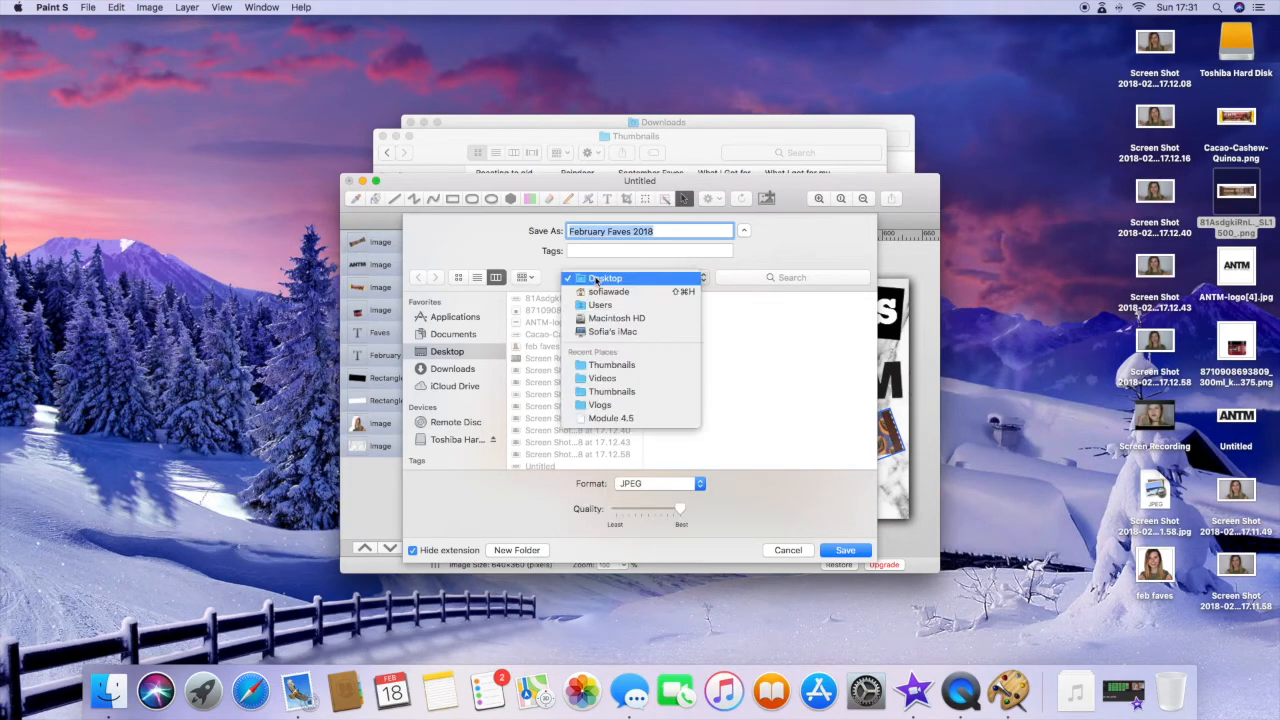
click(620, 345)
scroll(594, 430, down, 3)
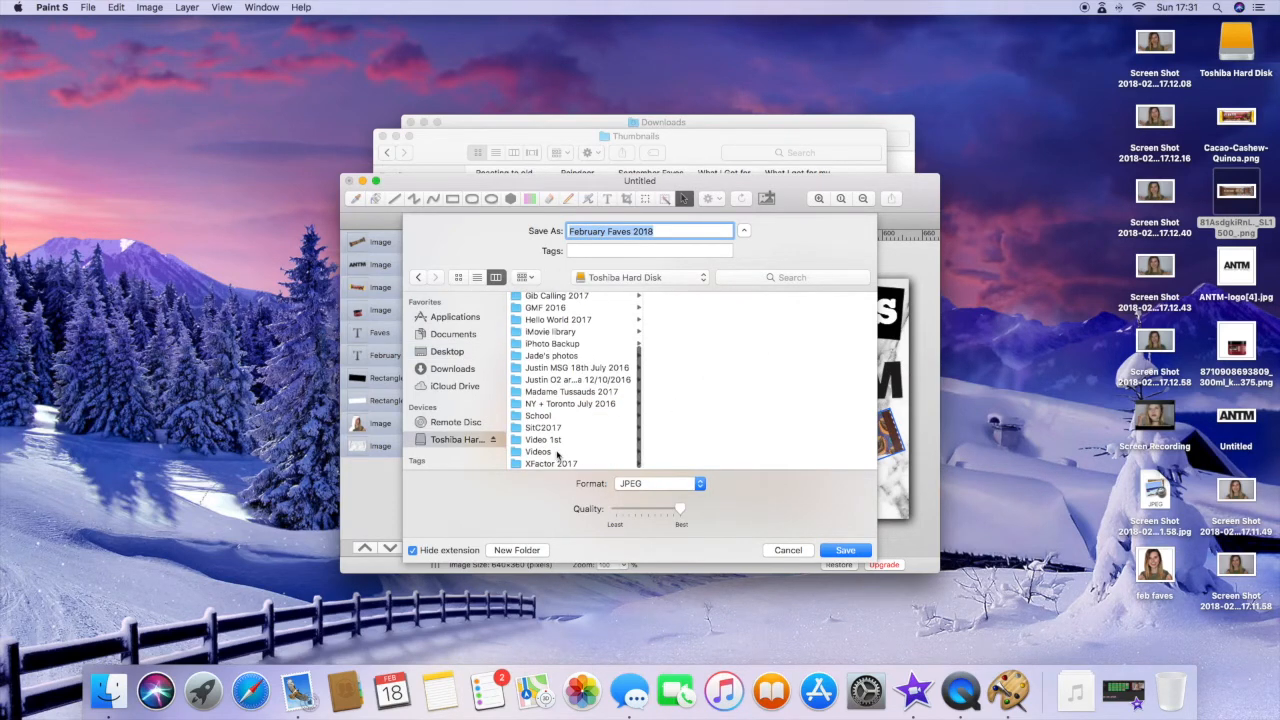
click(565, 451)
click(644, 326)
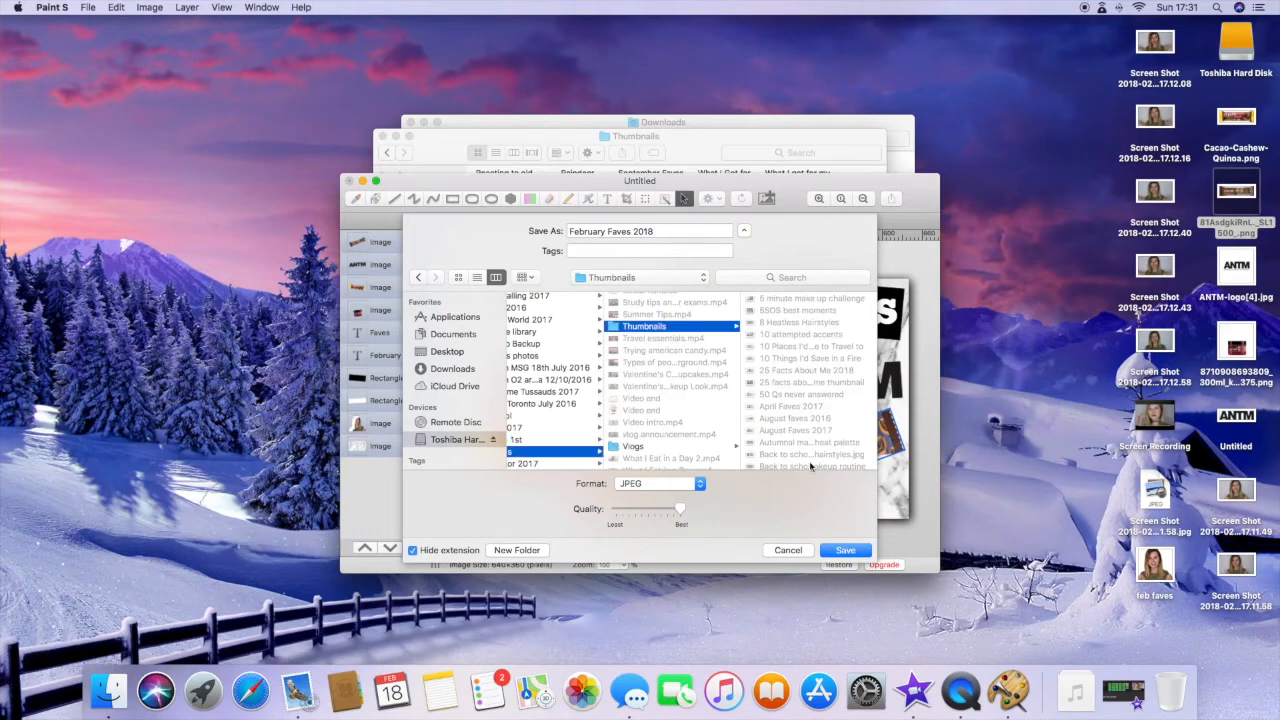
click(846, 550)
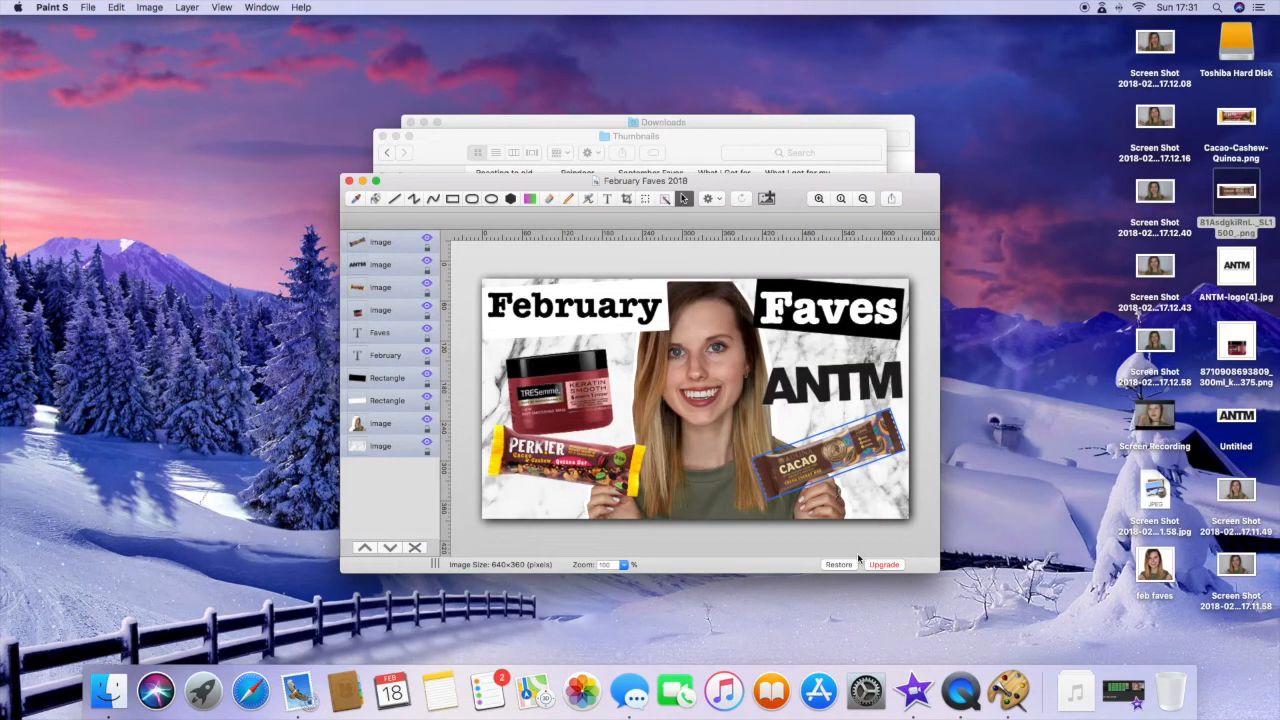